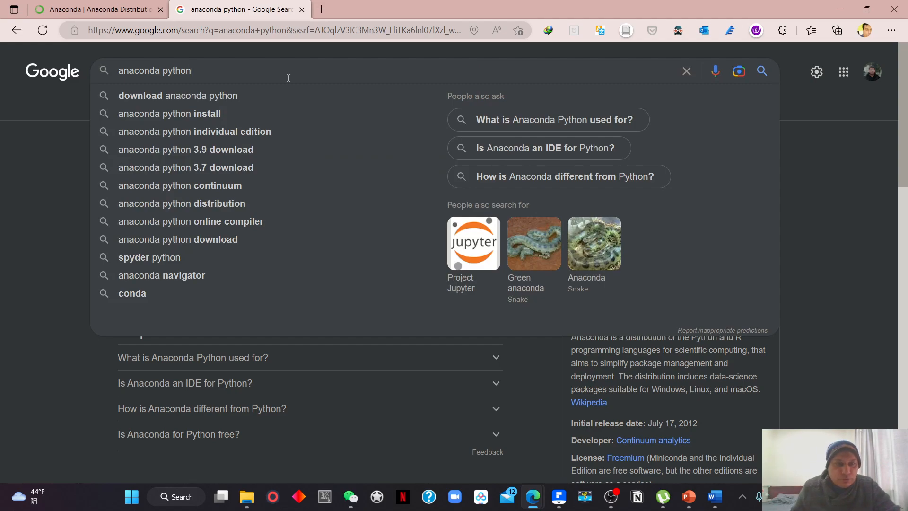
# - On the Anaconda Distribution product page, request the Windows 64-bit graphical installer for Python 3.9
pyautogui.click(41, 161)
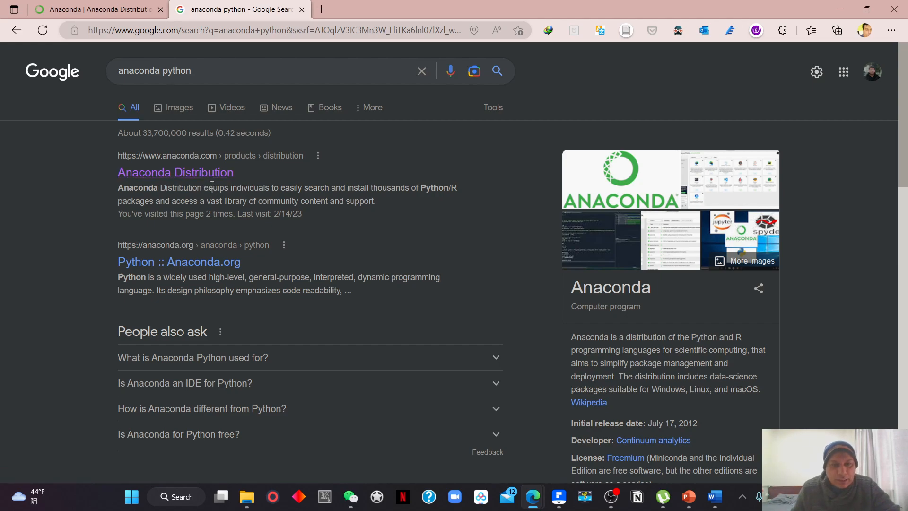
pyautogui.click(64, 12)
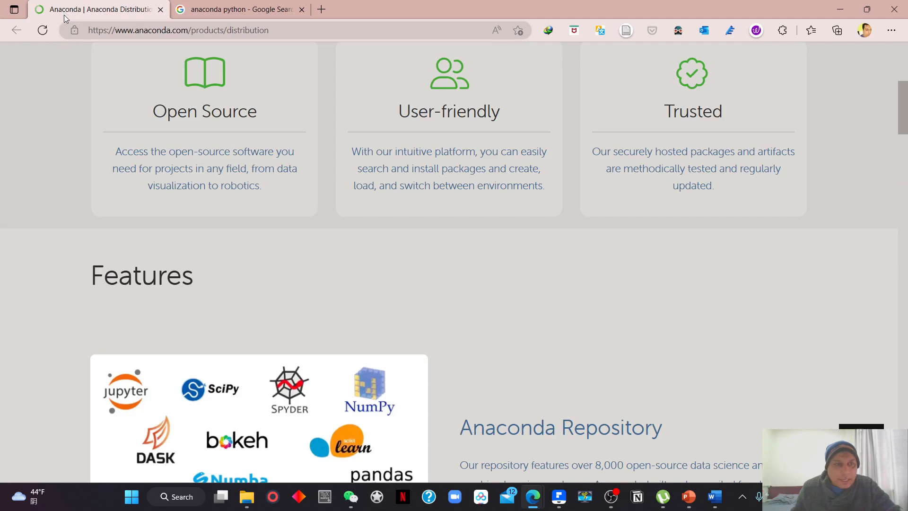
pyautogui.scroll(7, 56, 218)
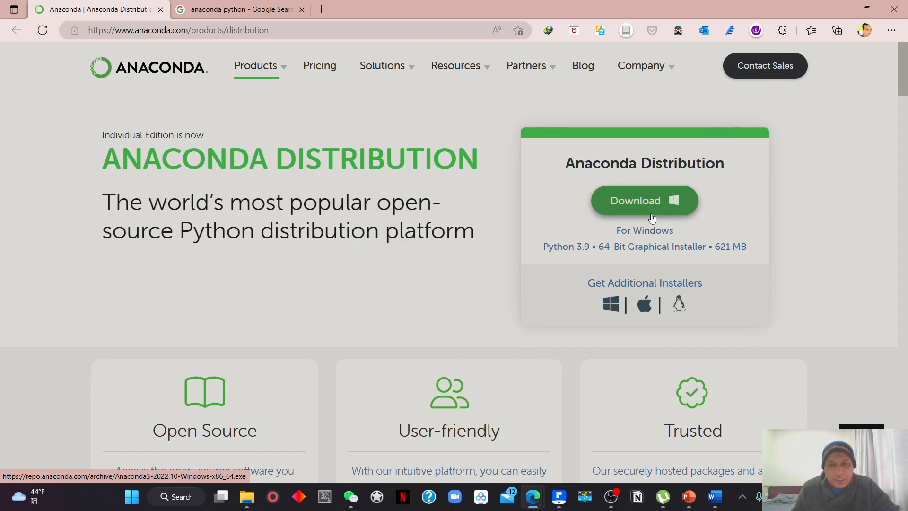
pyautogui.scroll(-2, 597, 294)
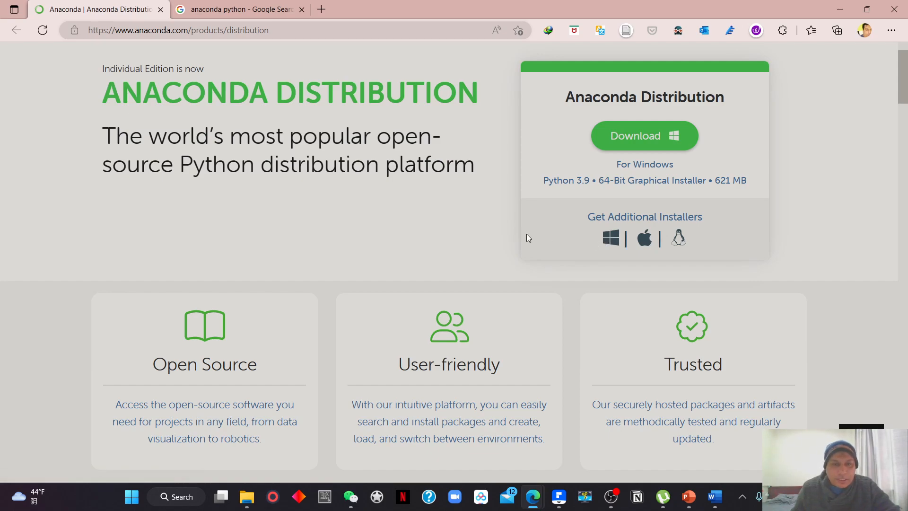
pyautogui.scroll(1, 528, 238)
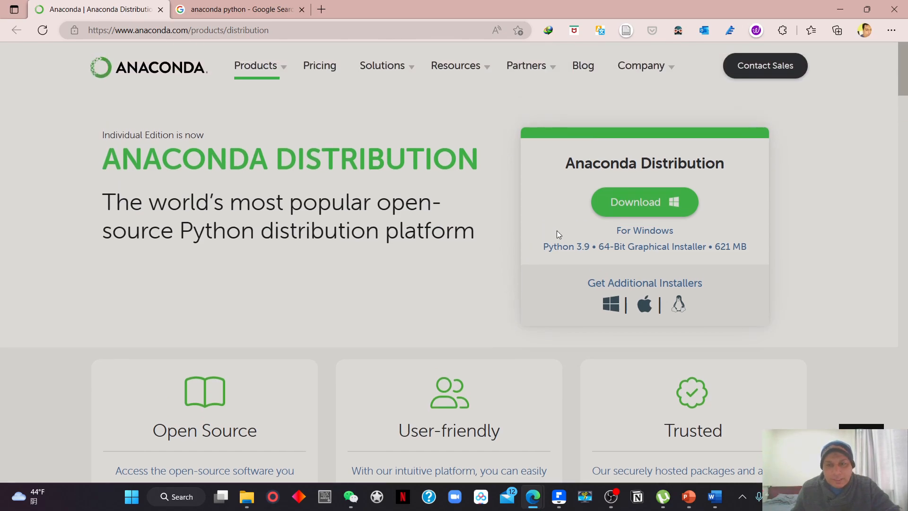
pyautogui.click(630, 210)
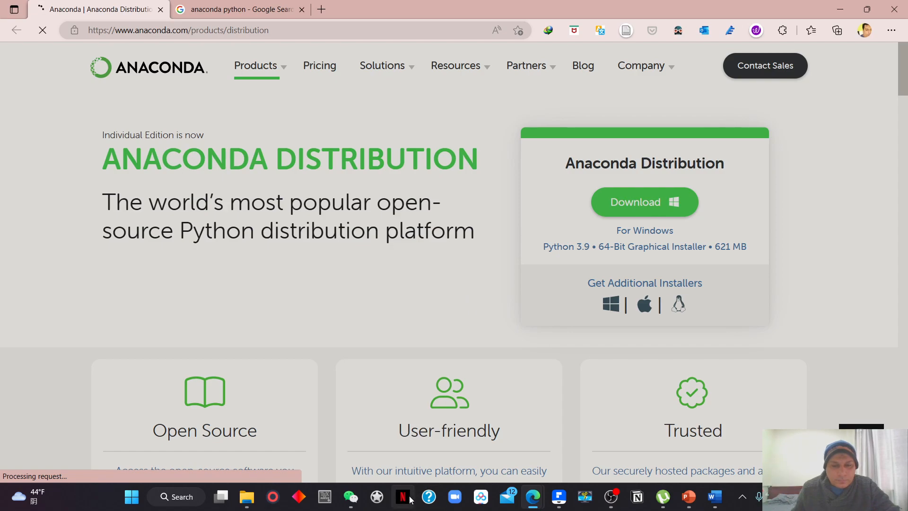
pyautogui.click(618, 501)
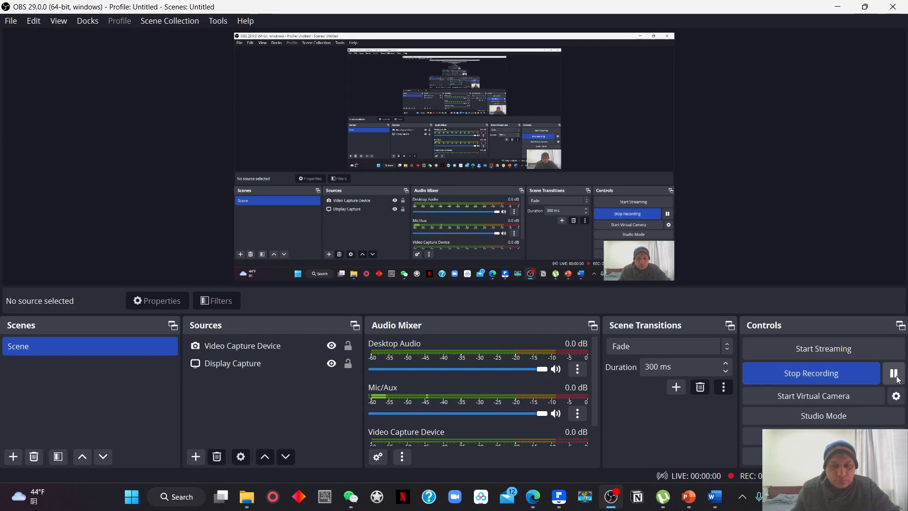
pyautogui.click(830, 7)
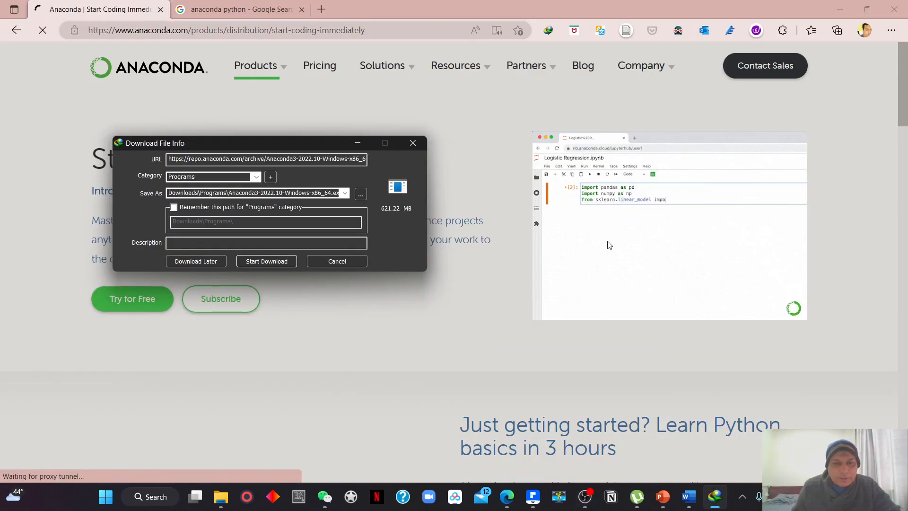
# - Start downloading Anaconda3-2022.10-Windows-x86_64.exe to the Programs category and dismiss its progress window
pyautogui.moveTo(328, 148); pyautogui.dragTo(449, 184)
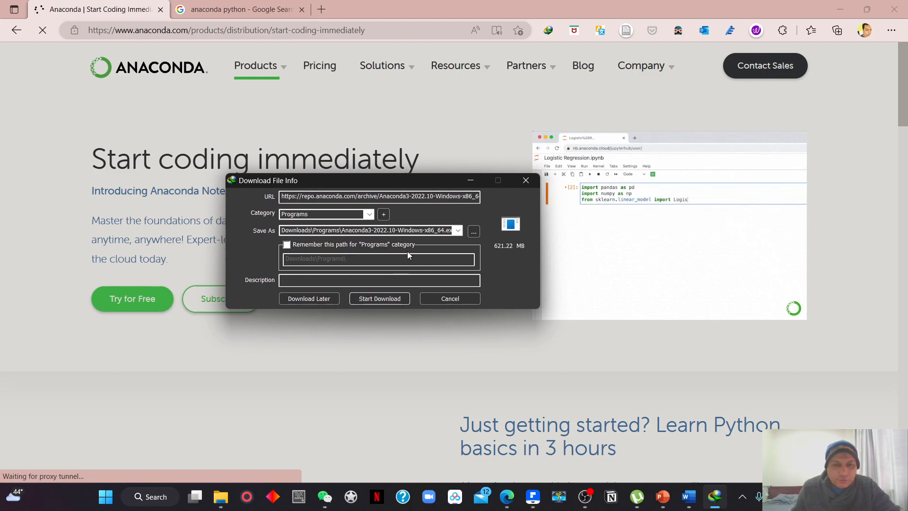
pyautogui.click(385, 298)
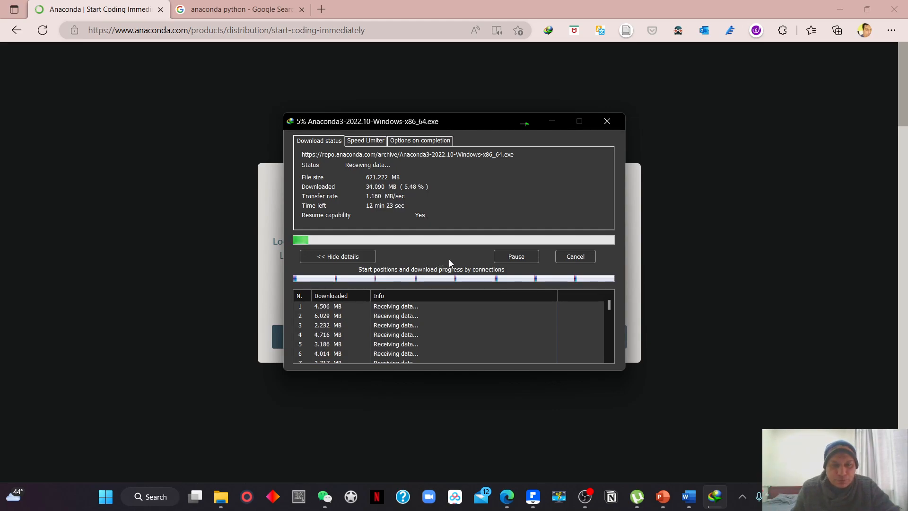
pyautogui.click(505, 259)
pyautogui.click(533, 124)
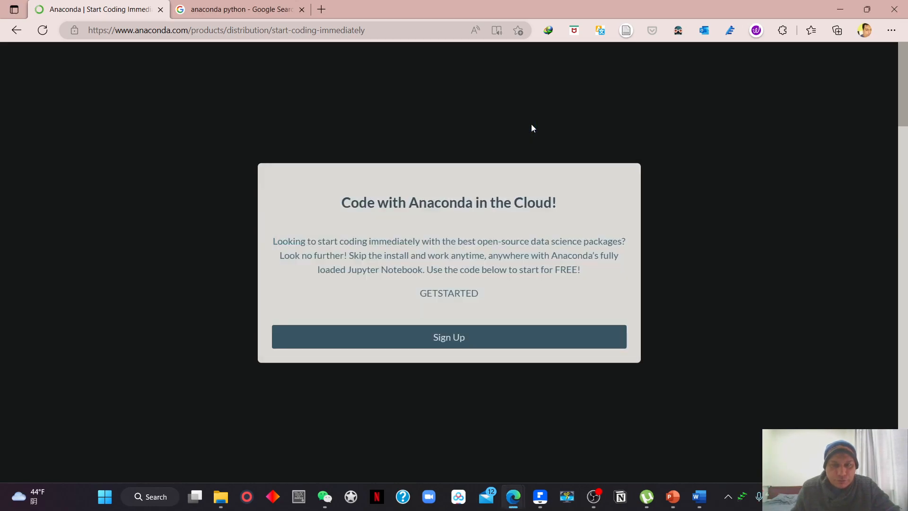
# - Go to the desktop, dismiss the trial-ended notice and decline making Wondershare PDFelement the default PDF application
pyautogui.click(841, 9)
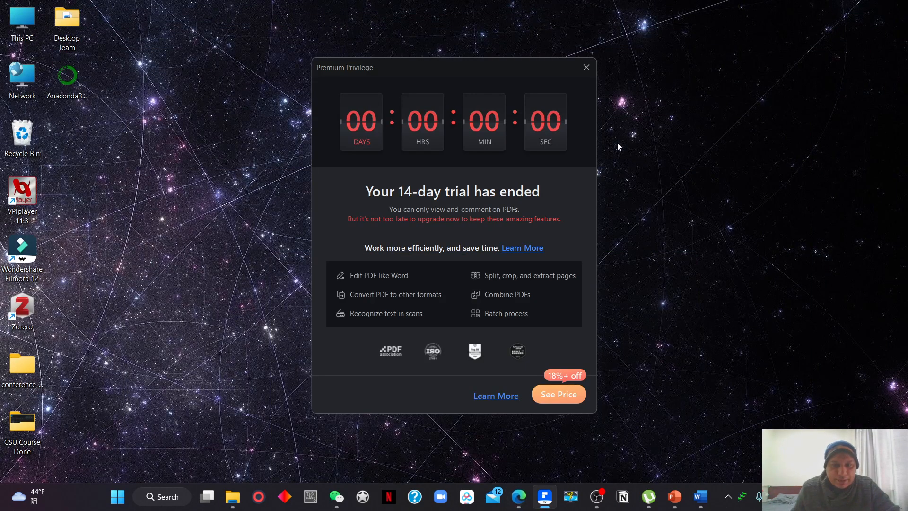
pyautogui.click(586, 67)
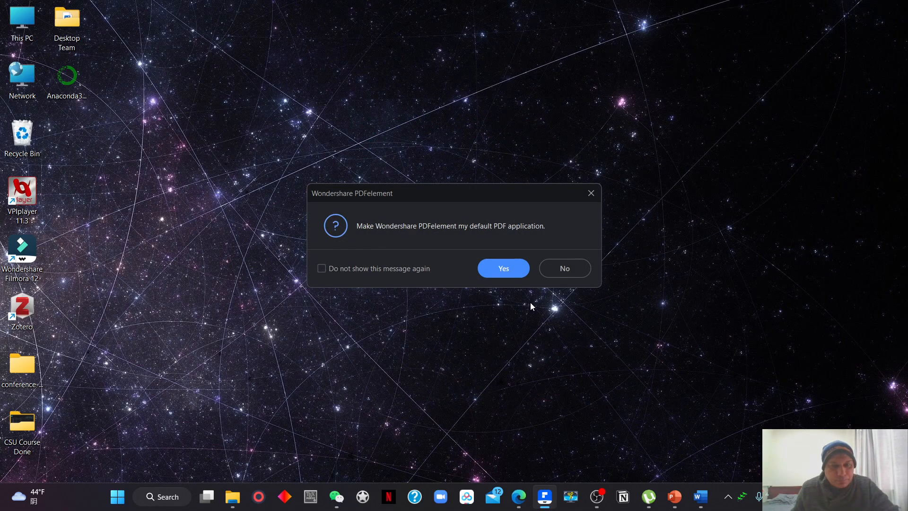
pyautogui.click(553, 268)
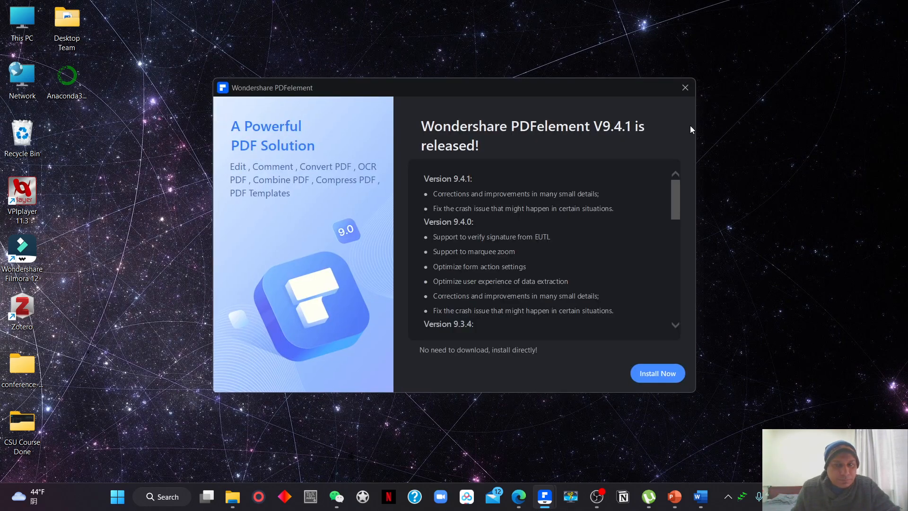
pyautogui.click(685, 87)
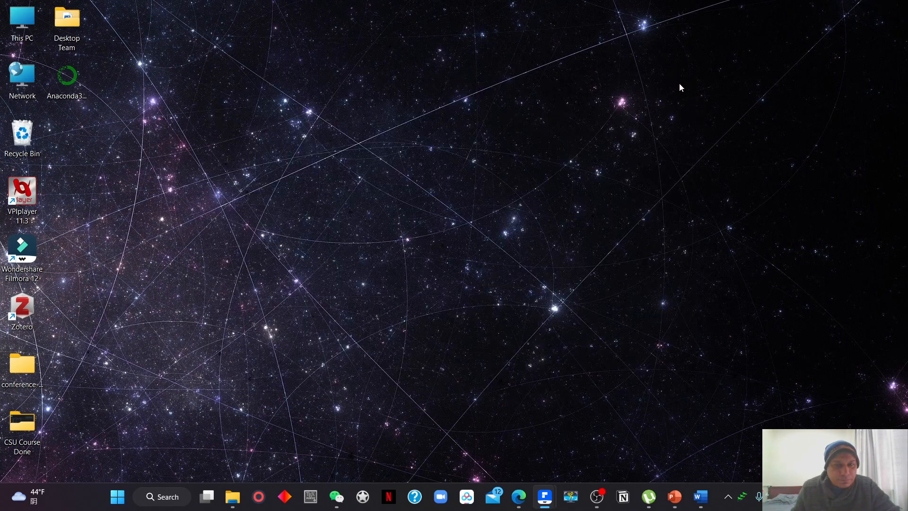
pyautogui.rightClick(278, 141)
pyautogui.click(305, 189)
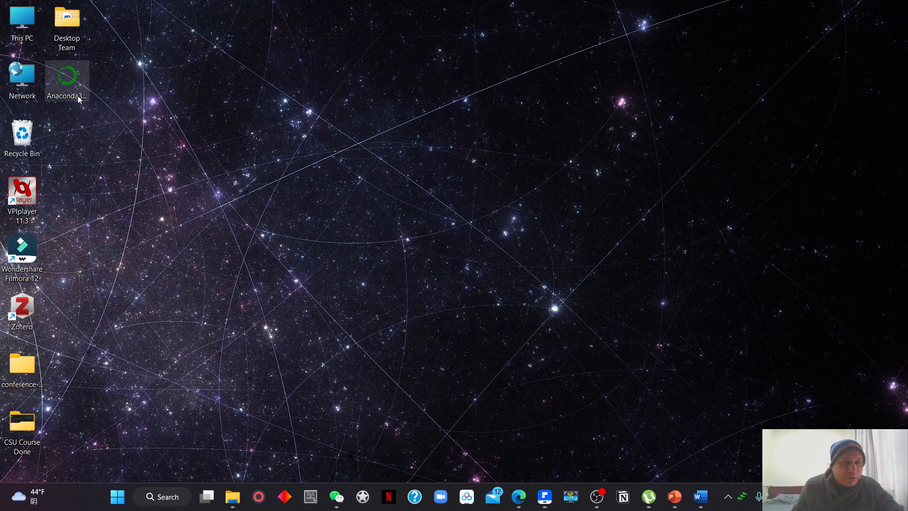
# - Place the Anaconda3-2022.10-Windows-x86_64.exe installer in an empty area of the desktop and launch it
pyautogui.moveTo(82, 101); pyautogui.dragTo(305, 156)
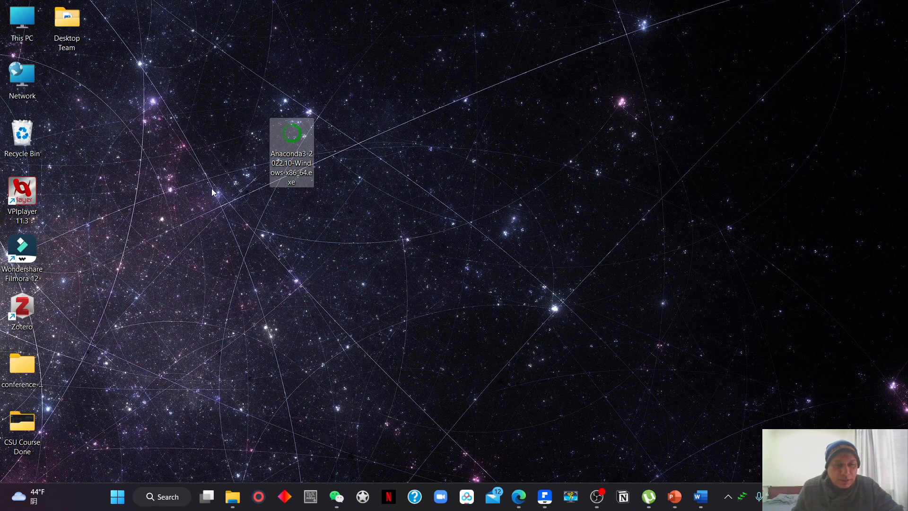
pyautogui.doubleClick(289, 149)
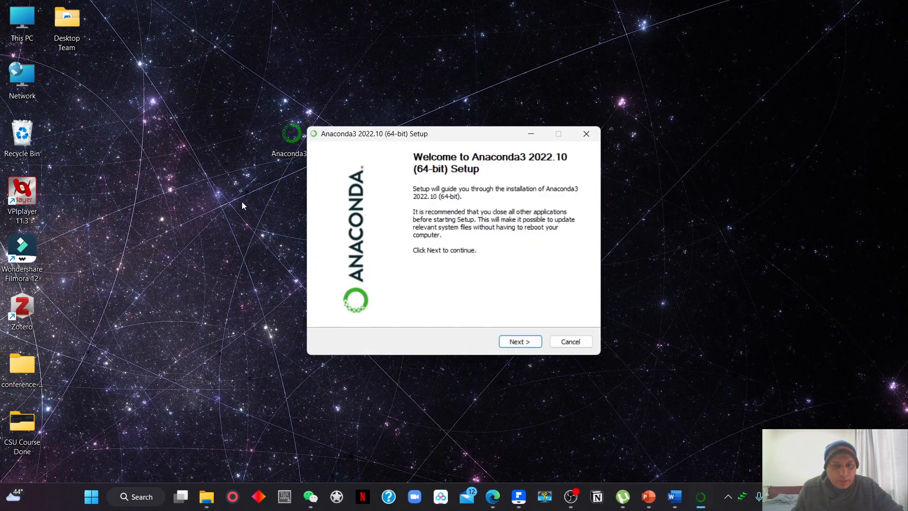
pyautogui.moveTo(461, 134); pyautogui.dragTo(411, 112)
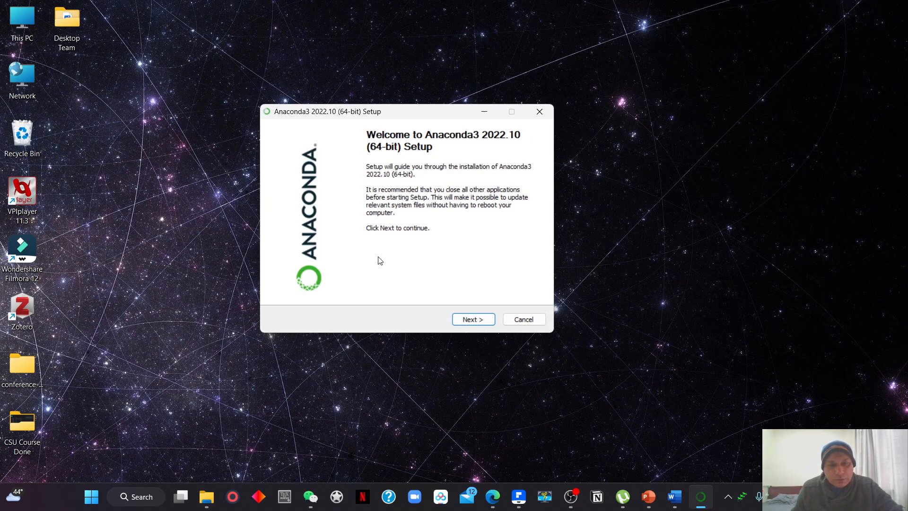
# - Proceed past the Anaconda3 setup welcome page, read the license agreement to the end and accept it
pyautogui.click(464, 321)
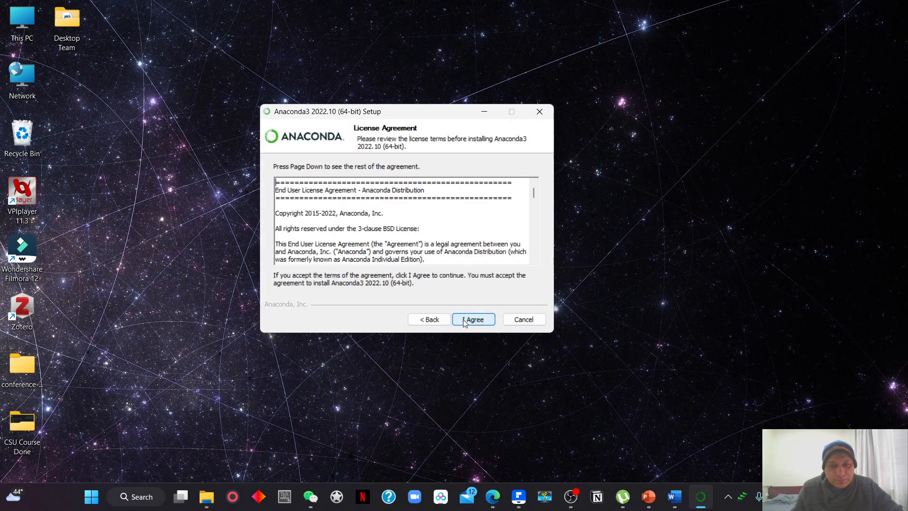
pyautogui.scroll(-1, 413, 211)
pyautogui.scroll(-5, 413, 211)
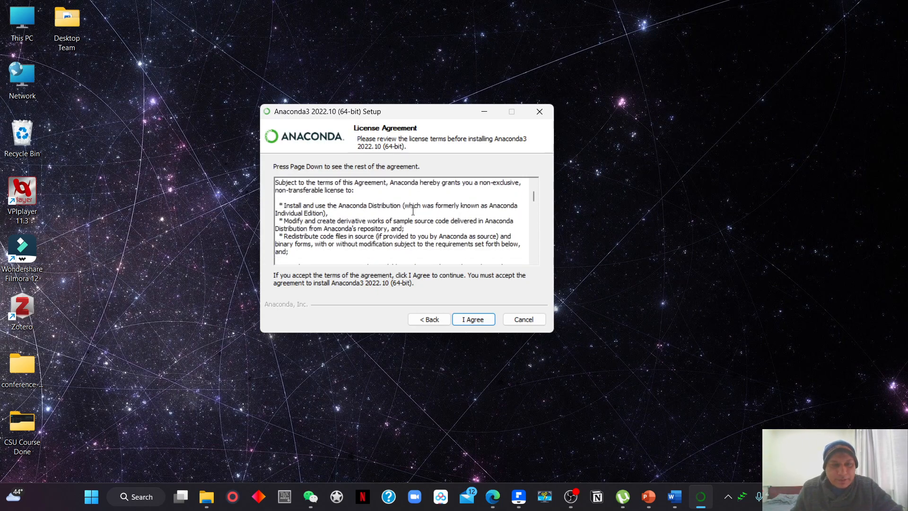
pyautogui.scroll(-10, 413, 211)
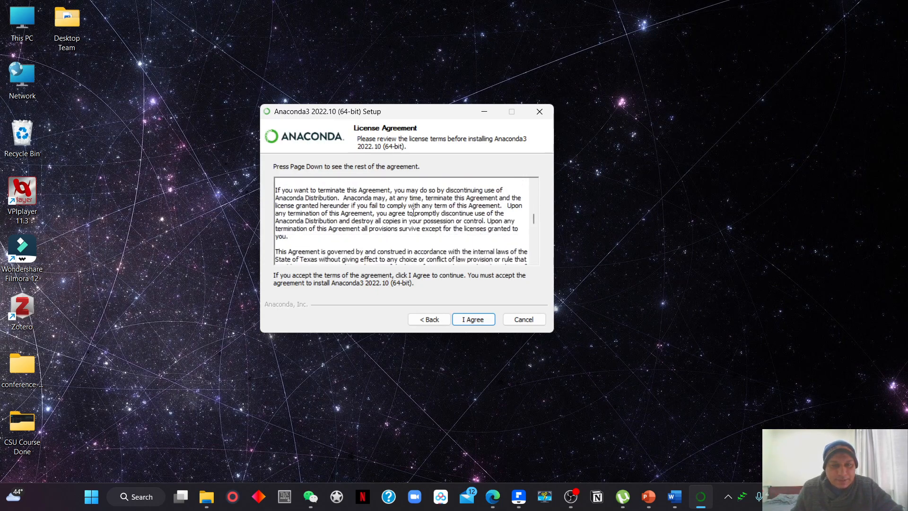
pyautogui.scroll(-10, 413, 211)
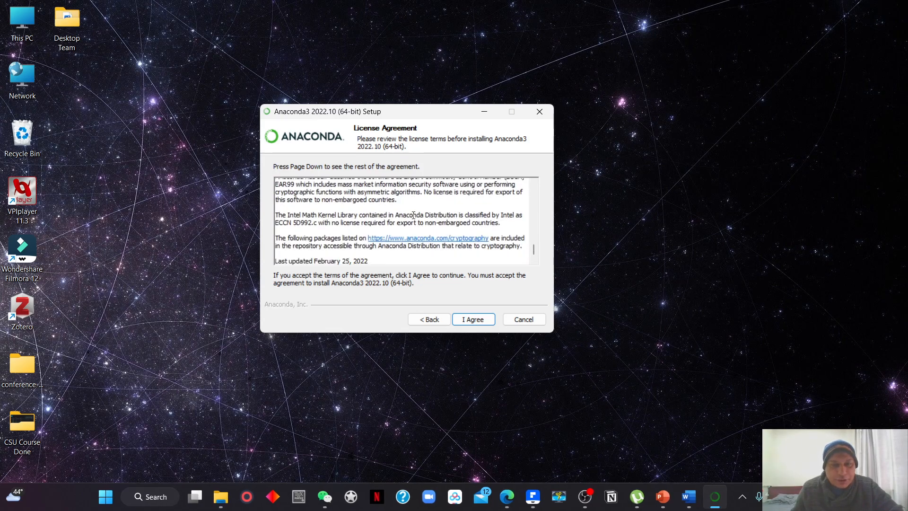
pyautogui.click(475, 319)
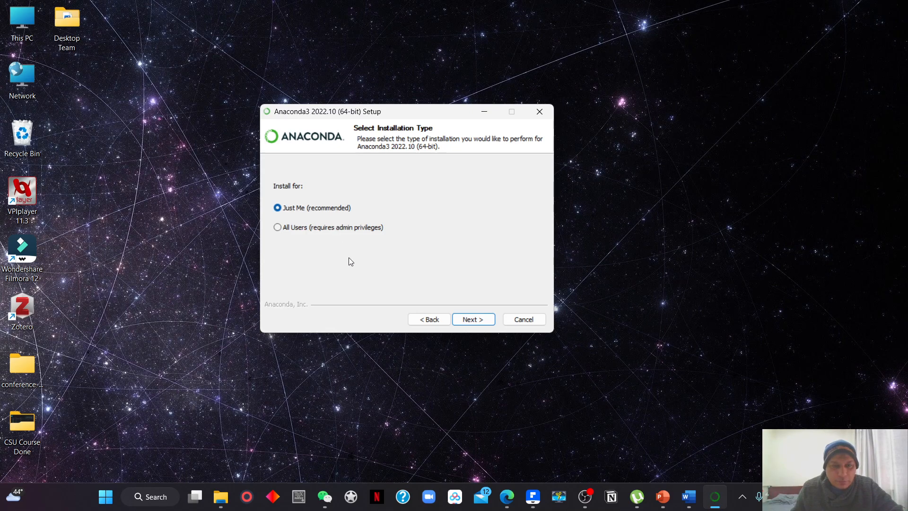
# - Set the installation type to All Users and continue to the install location
pyautogui.click(278, 229)
pyautogui.click(475, 319)
pyautogui.click(365, 336)
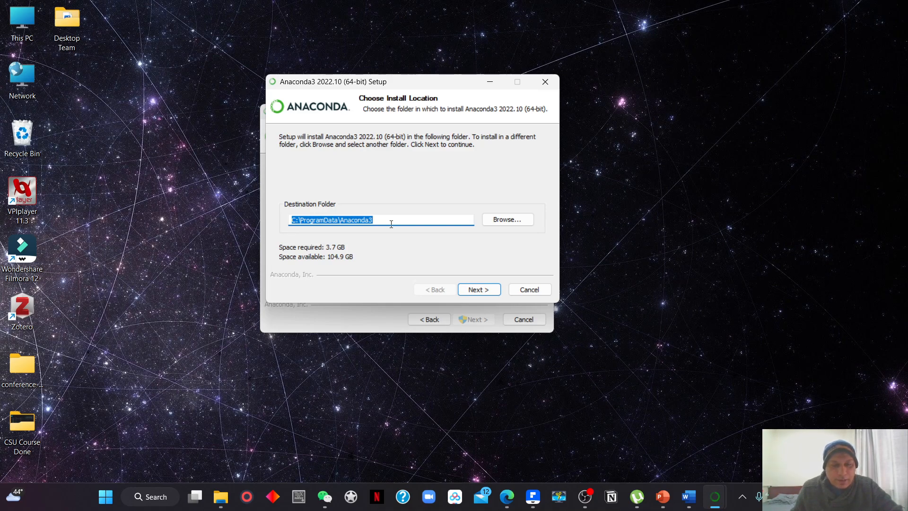
pyautogui.click(502, 221)
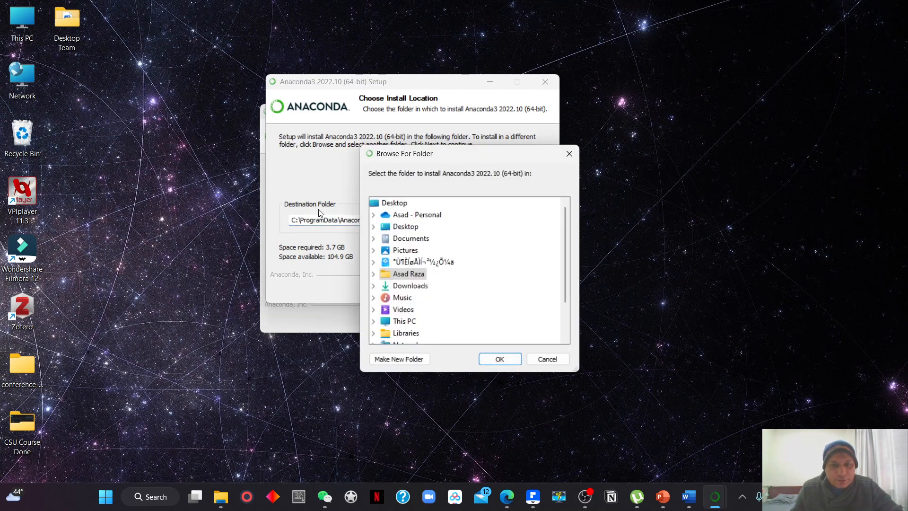
pyautogui.scroll(-2, 399, 321)
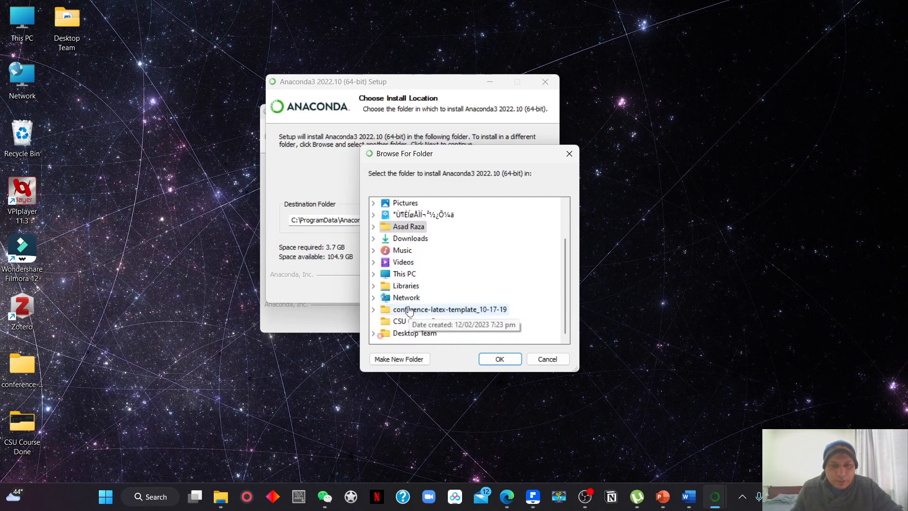
pyautogui.scroll(2, 404, 239)
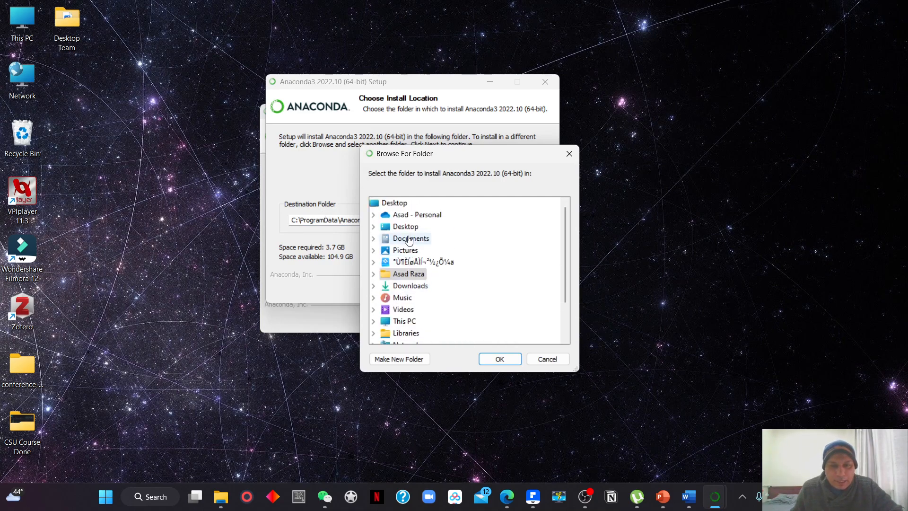
pyautogui.click(540, 358)
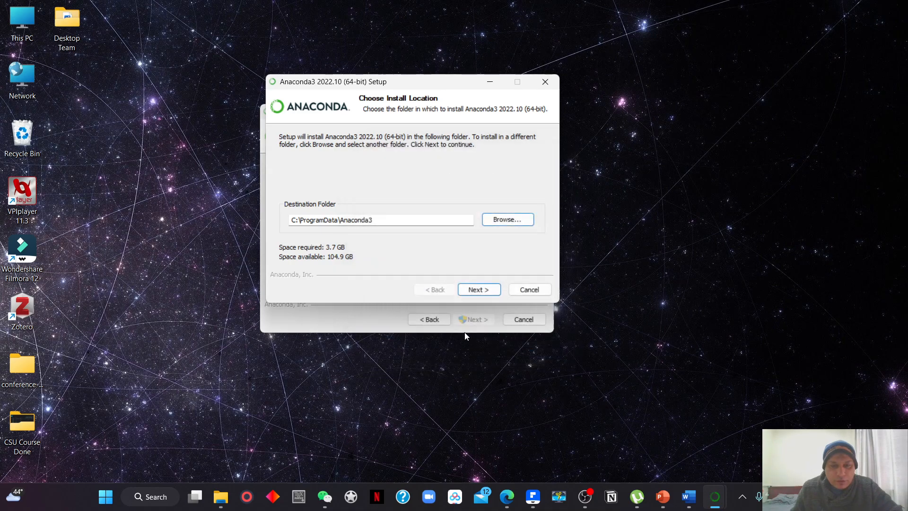
# - Keep C:\ProgramData\Anaconda3 as the destination folder and install with Anaconda3 registered as the system Python 3.9
pyautogui.click(474, 289)
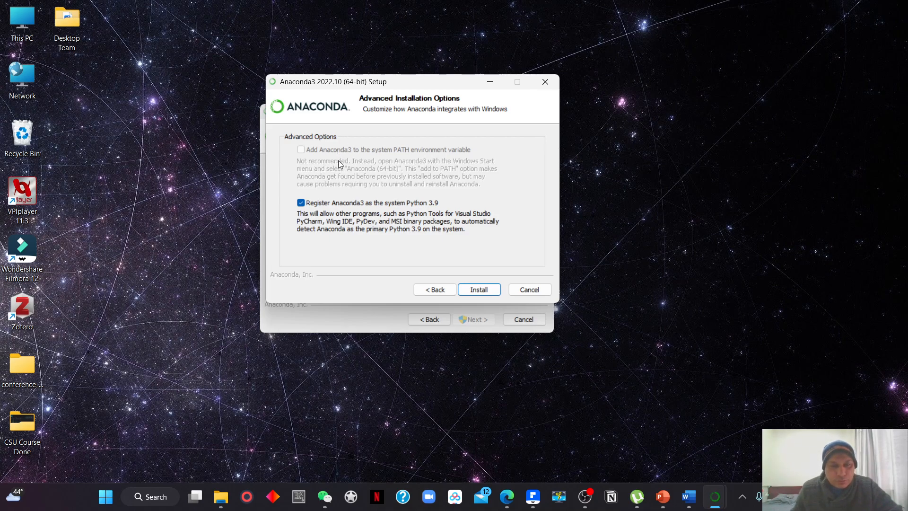
pyautogui.click(467, 288)
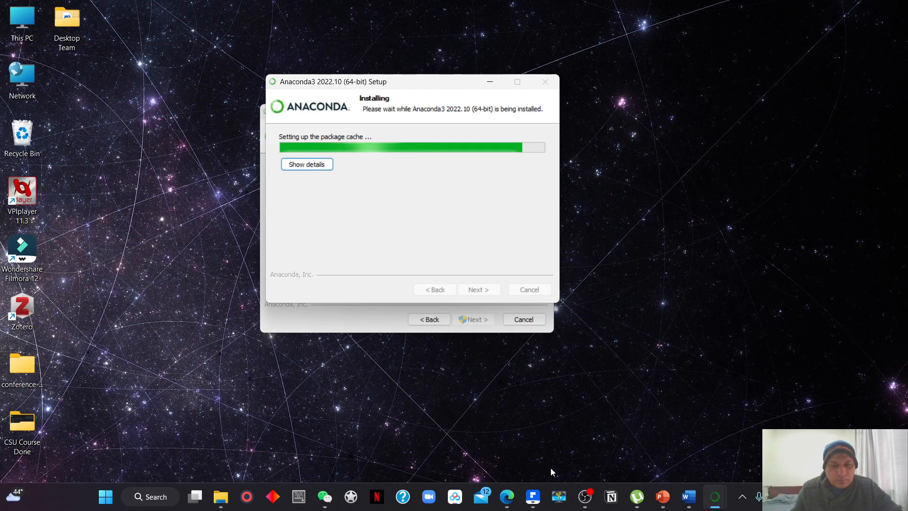
pyautogui.click(585, 496)
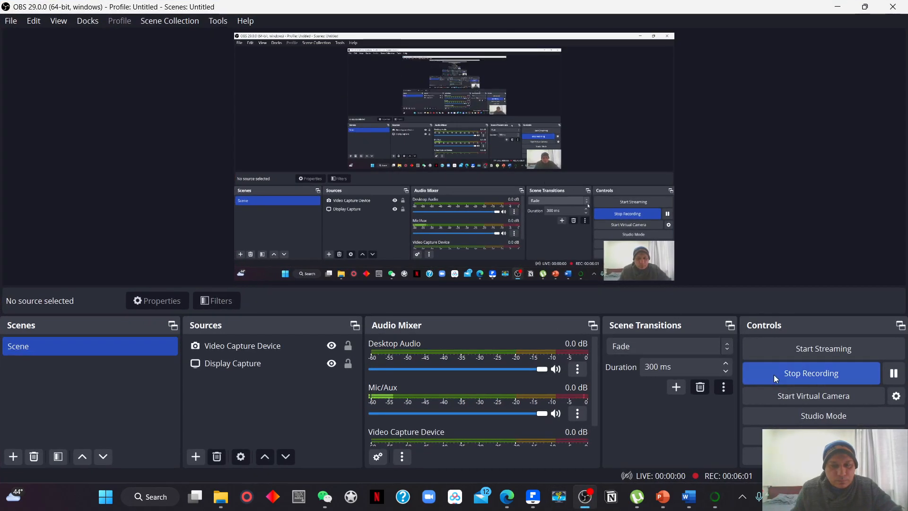
pyautogui.click(837, 7)
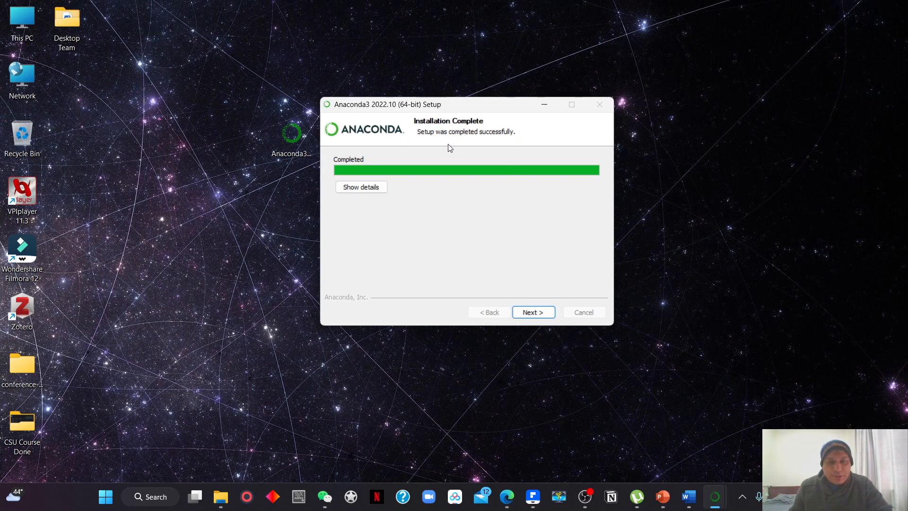
# - Complete the Anaconda3 setup wizard, leaving Anaconda Distribution Tutorial and Getting Started with Anaconda enabled
pyautogui.click(541, 313)
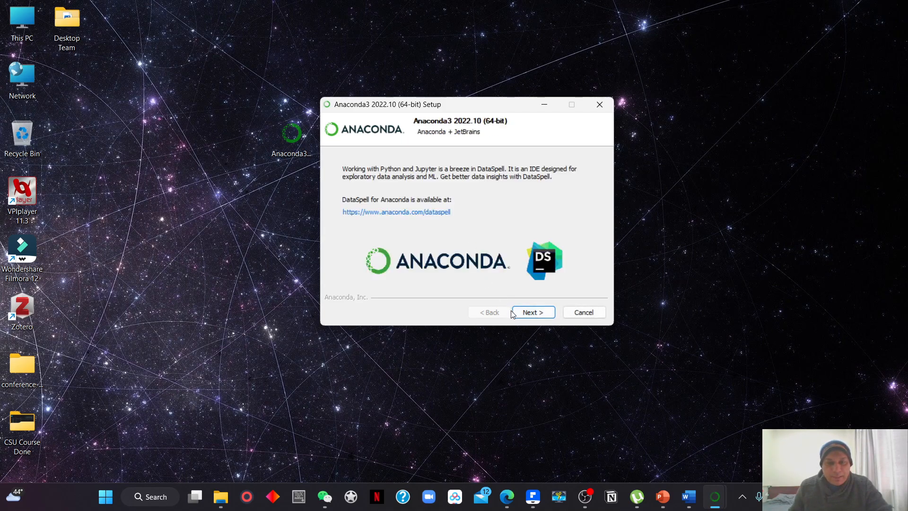
pyautogui.click(539, 314)
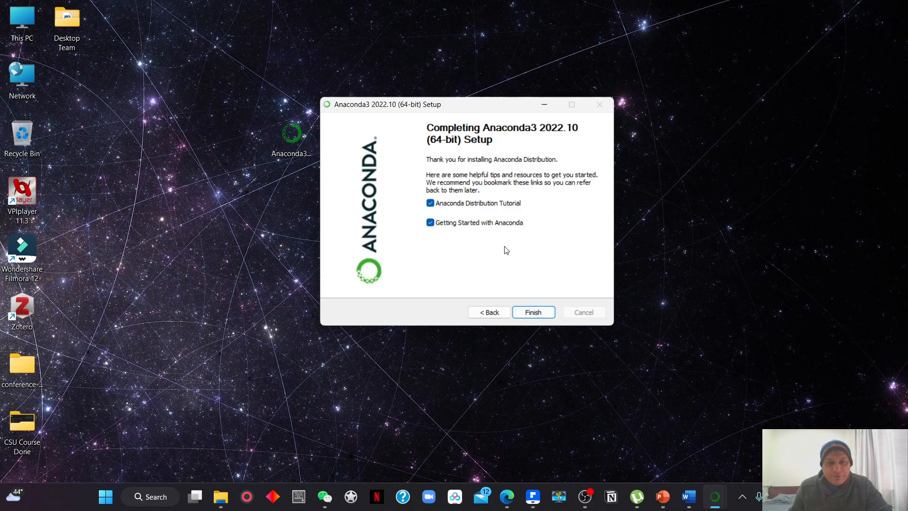
pyautogui.moveTo(502, 115); pyautogui.dragTo(492, 87)
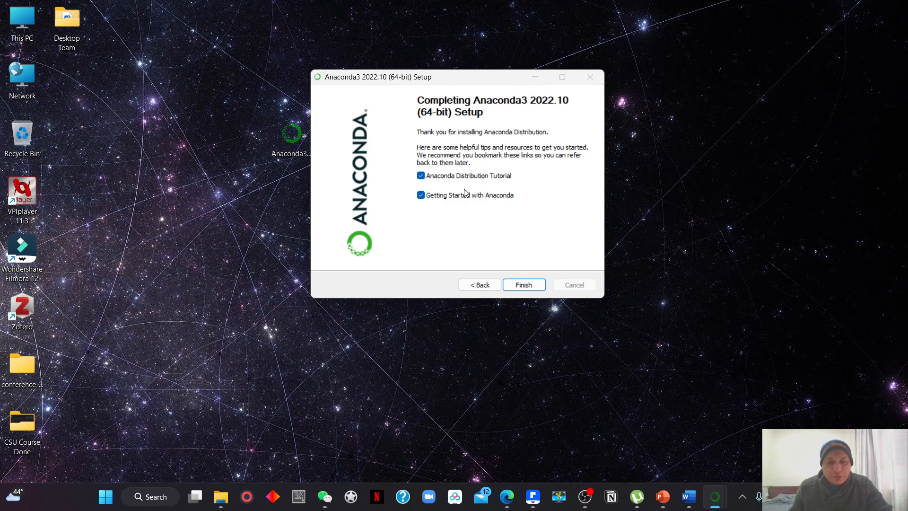
pyautogui.click(421, 177)
pyautogui.click(421, 196)
pyautogui.click(421, 195)
pyautogui.click(421, 176)
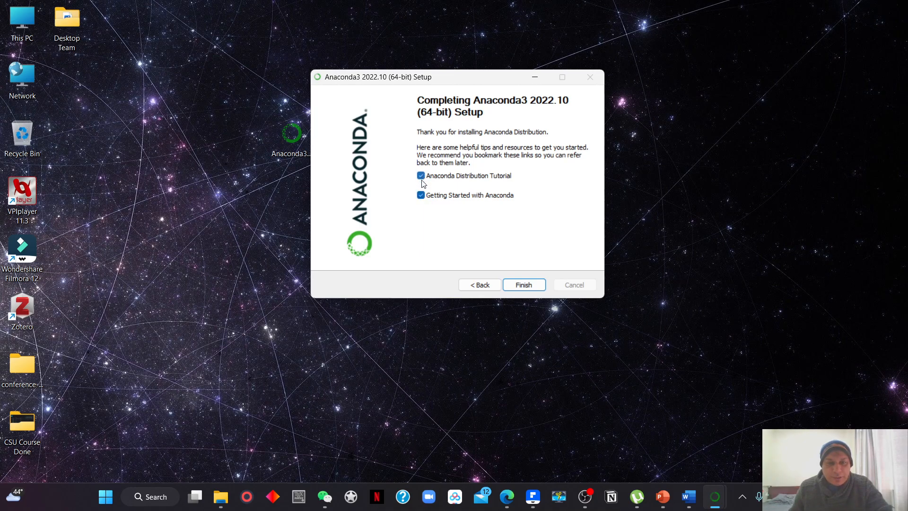
pyautogui.click(524, 284)
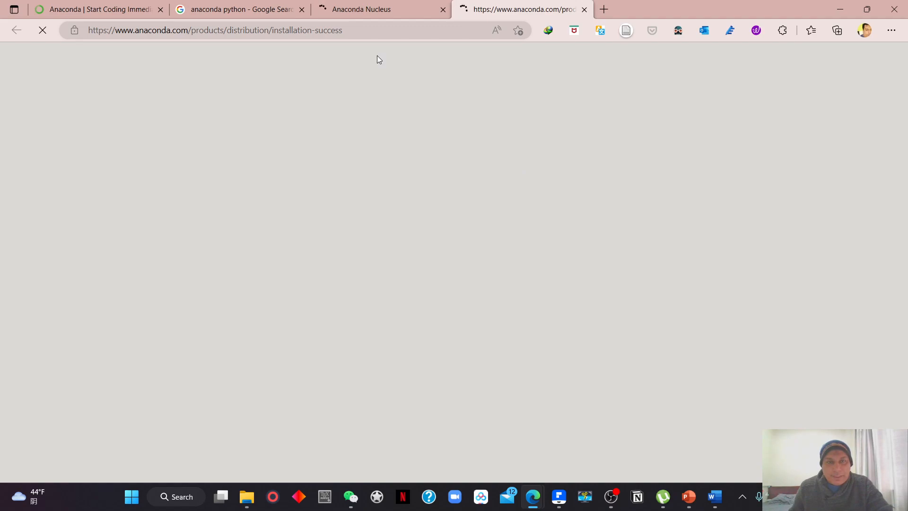
# - View the Anaconda web pages opened by the installer and minimize the browser
pyautogui.click(386, 13)
pyautogui.click(538, 16)
pyautogui.click(840, 9)
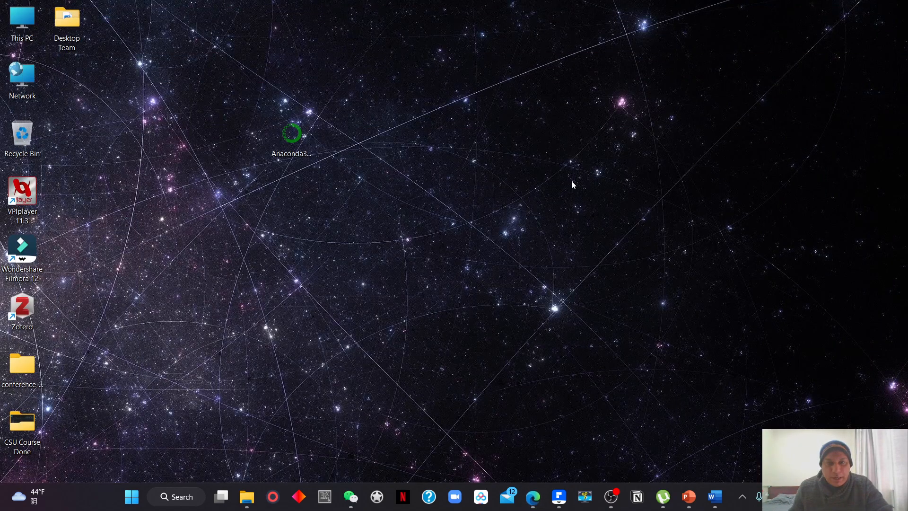
# - Refresh the desktop and move the Anaconda3 installer icon directly below the Desktop Team folder
pyautogui.rightClick(440, 138)
pyautogui.click(479, 187)
pyautogui.moveTo(291, 135); pyautogui.dragTo(74, 71)
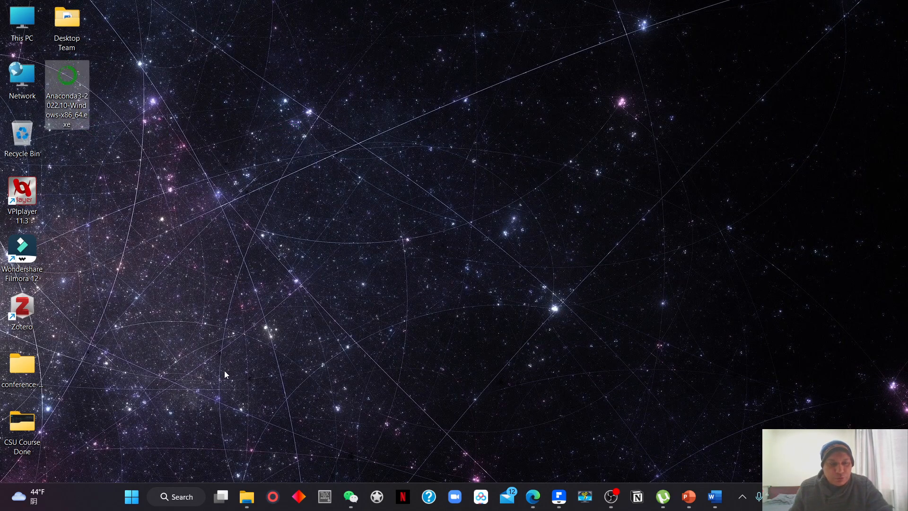
# - Search Windows for anaconda, open Anaconda Prompt (Anaconda3) and move its window toward the middle of the desktop
pyautogui.click(178, 497)
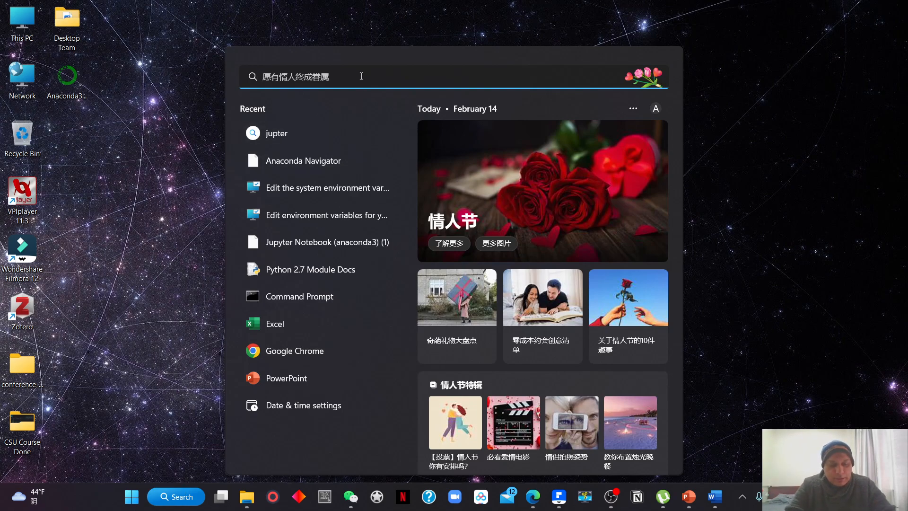
pyautogui.write('ana')
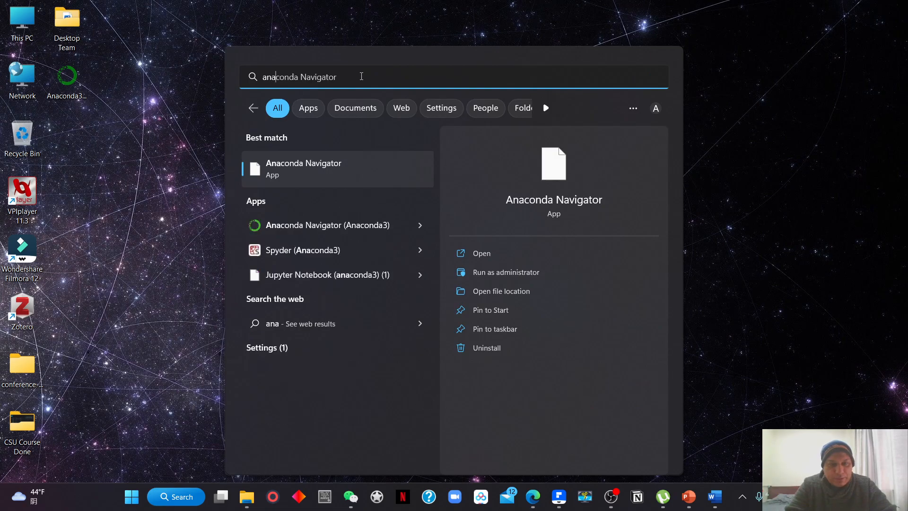
pyautogui.write('clnda')
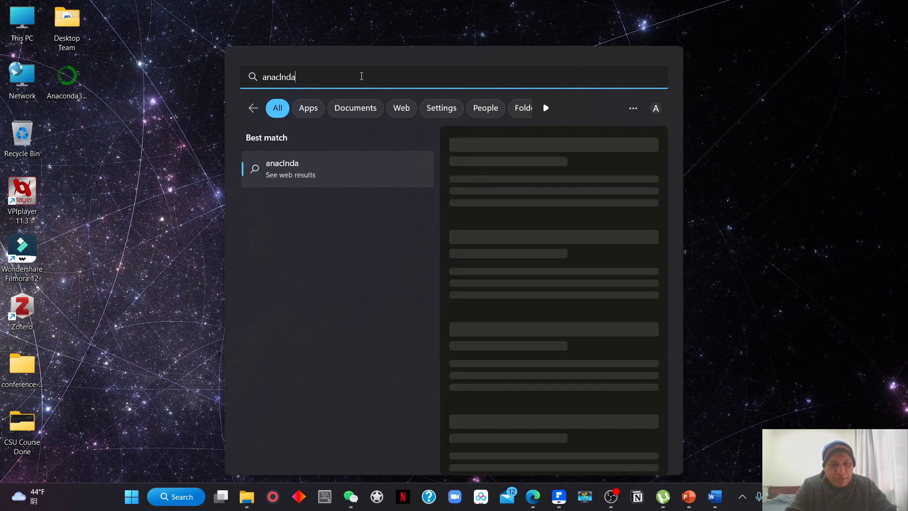
pyautogui.press('BackSpace')
pyautogui.press('BackSpace')
pyautogui.press('BackSpace')
pyautogui.press('BackSpace')
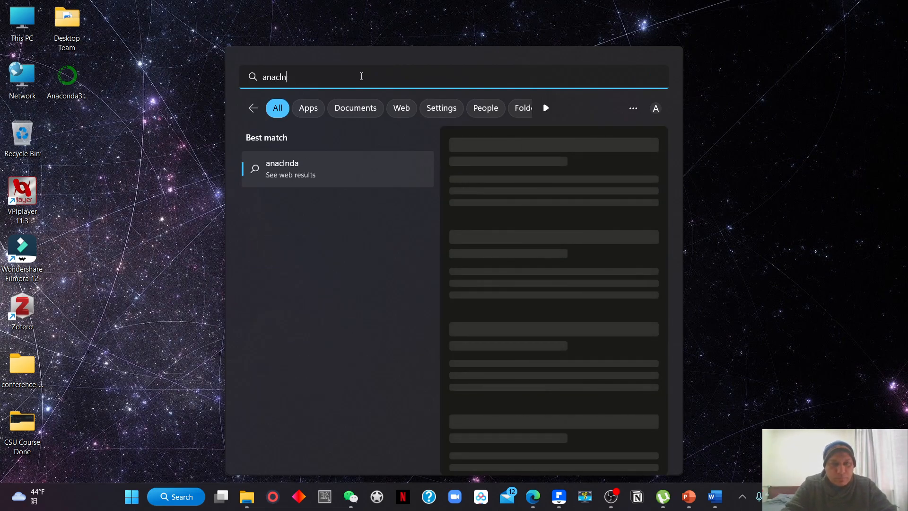
pyautogui.write('onda')
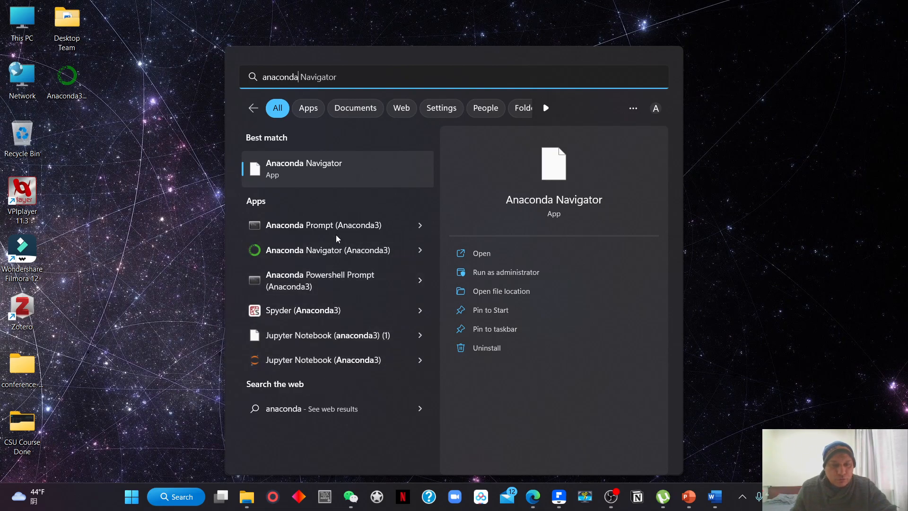
pyautogui.click(300, 226)
pyautogui.rightClick(300, 225)
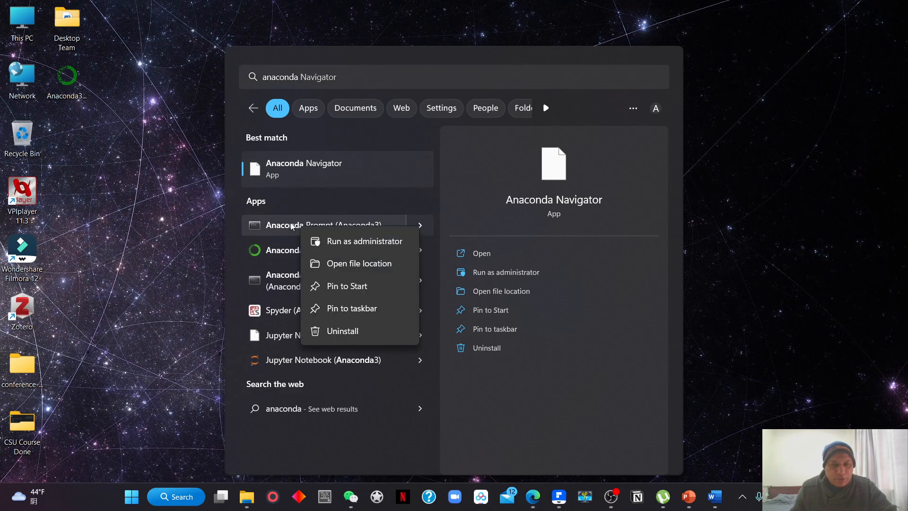
pyautogui.click(290, 222)
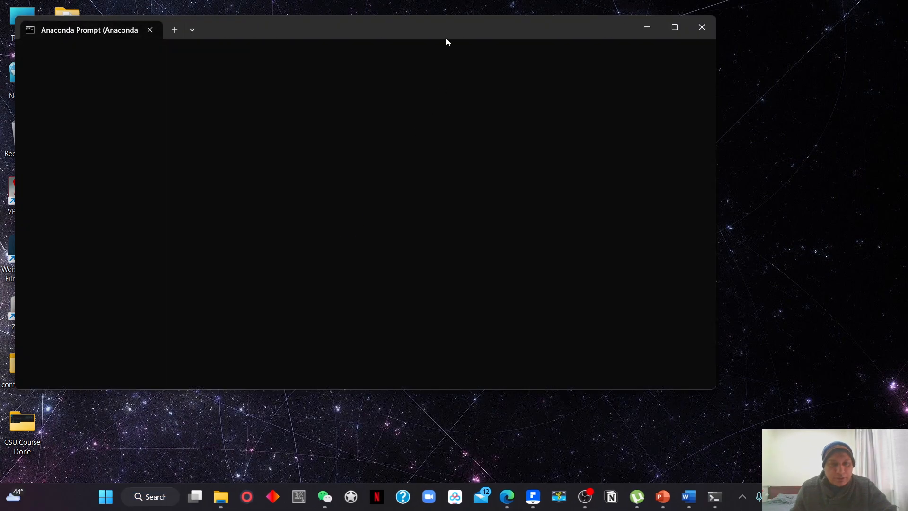
pyautogui.moveTo(446, 37); pyautogui.dragTo(532, 72)
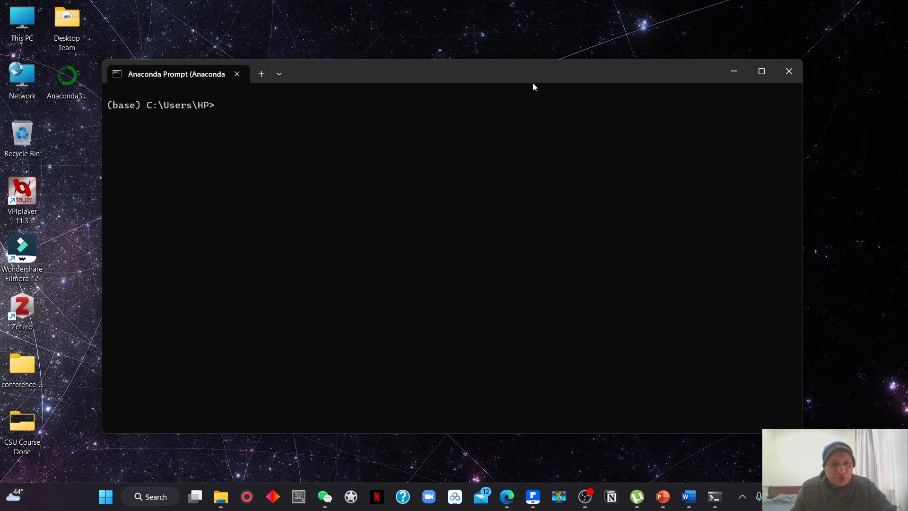
pyautogui.moveTo(361, 65)
pyautogui.mouseDown()
pyautogui.moveTo(393, 63)
pyautogui.moveTo(379, 62)
pyautogui.mouseUp()
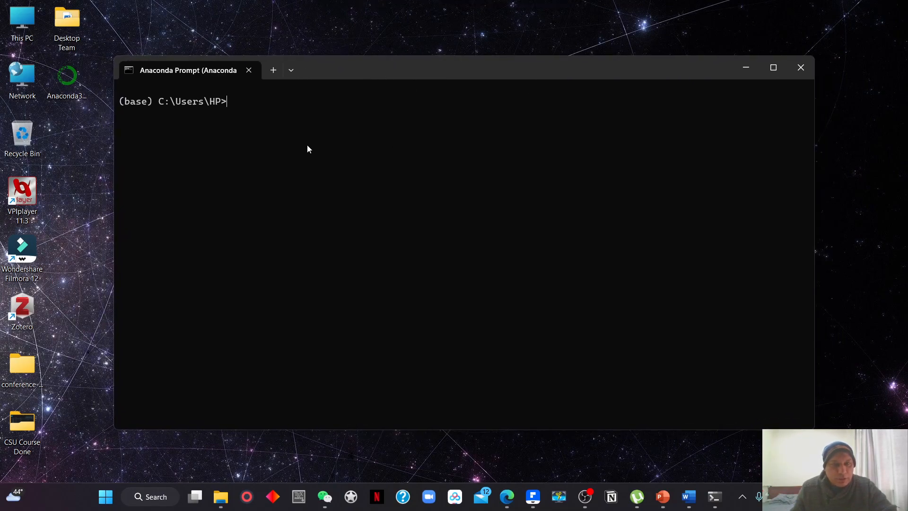
pyautogui.rightClick(128, 72)
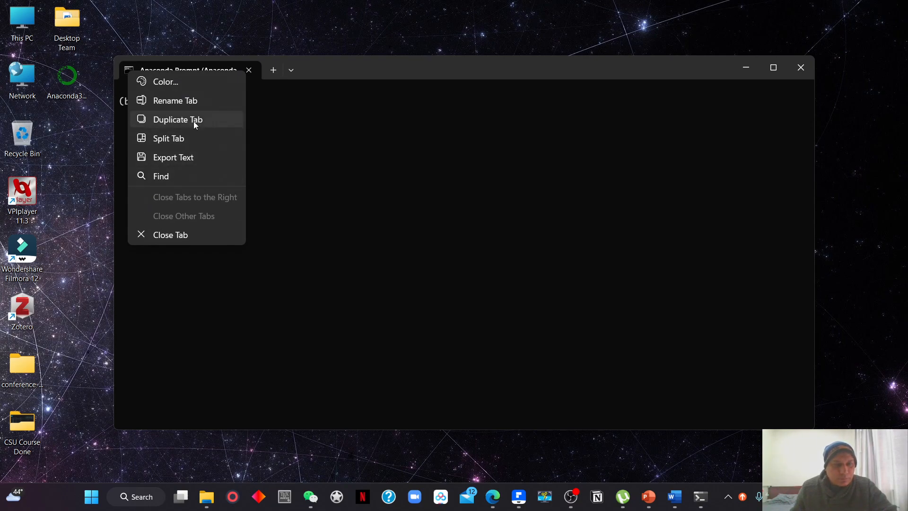
pyautogui.click(280, 144)
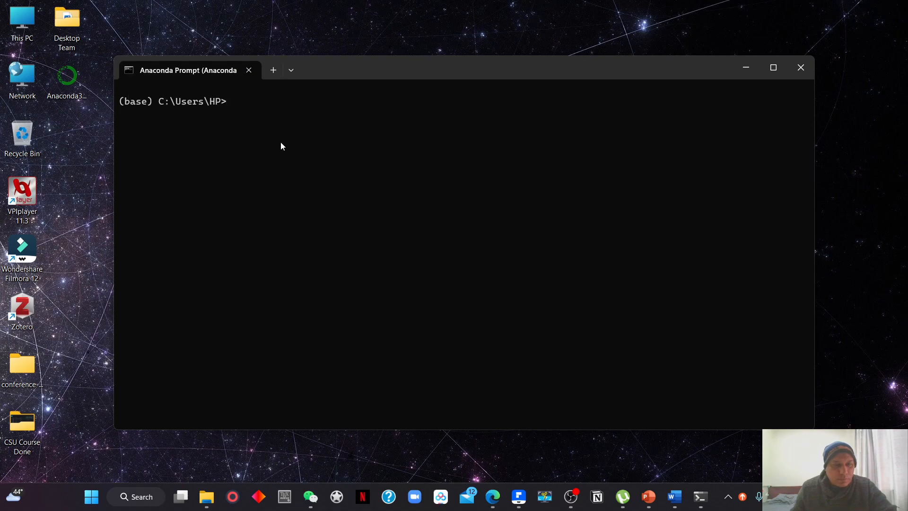
pyautogui.moveTo(707, 493)
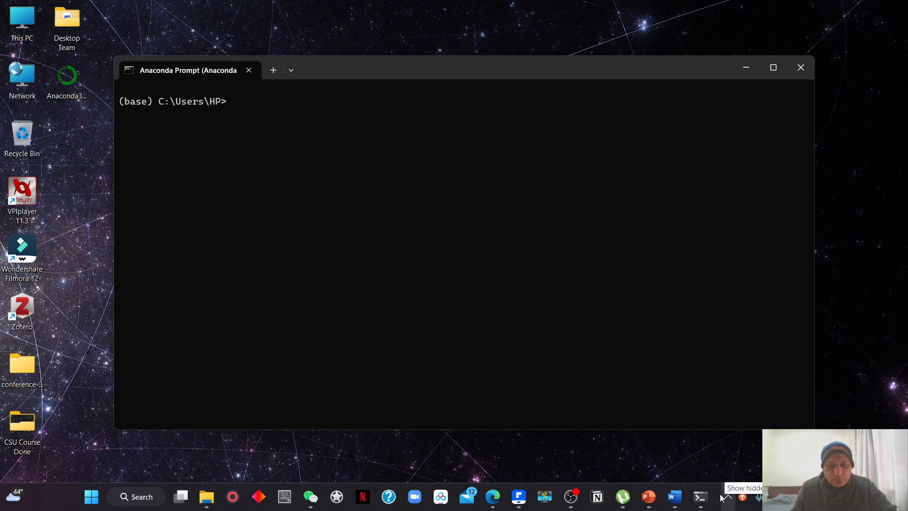
pyautogui.click(571, 497)
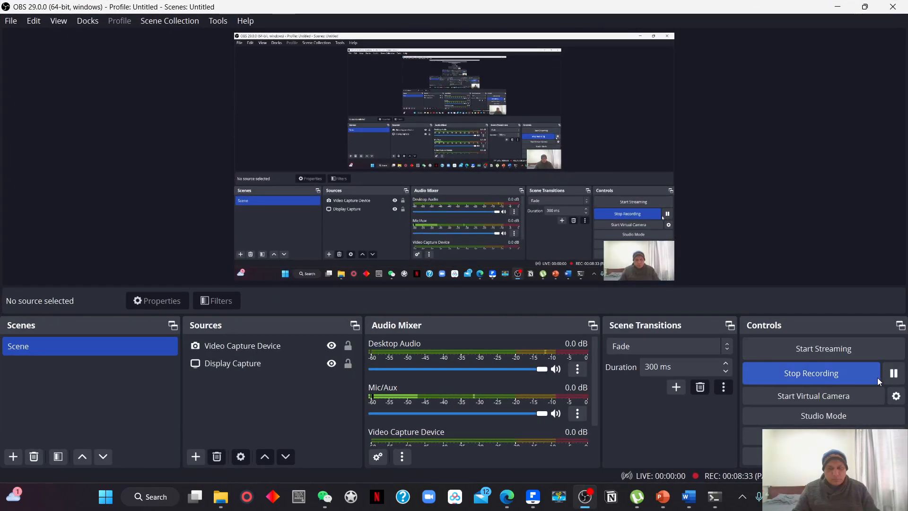
pyautogui.click(837, 7)
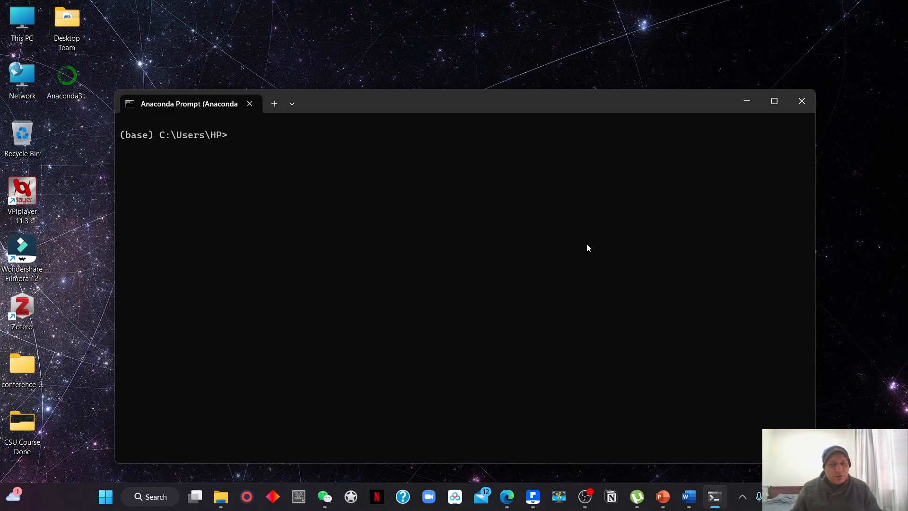
# - Check the installed Python version by running python --version in Anaconda Prompt
pyautogui.moveTo(554, 102); pyautogui.dragTo(560, 67)
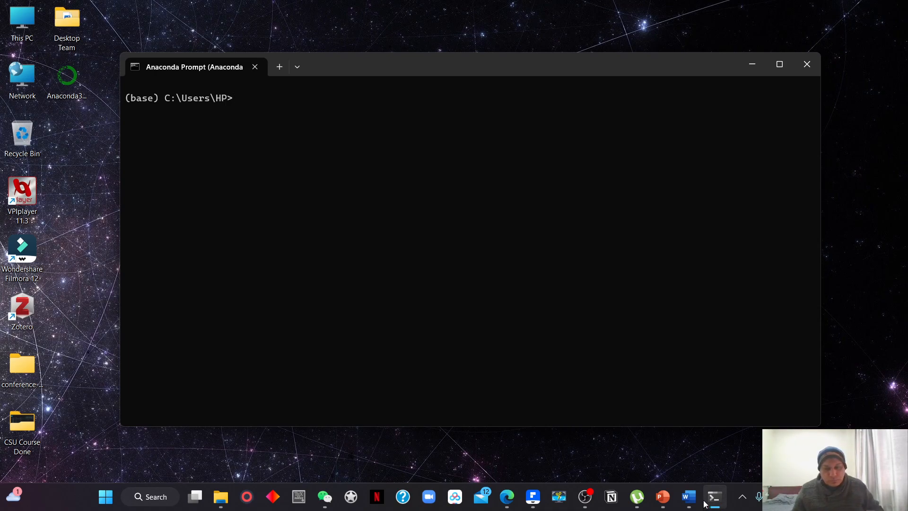
pyautogui.moveTo(709, 497)
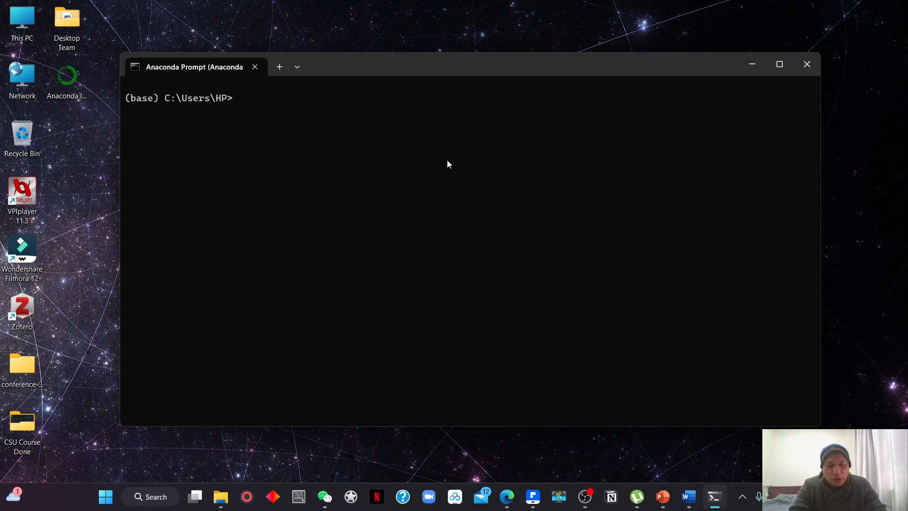
pyautogui.write('python')
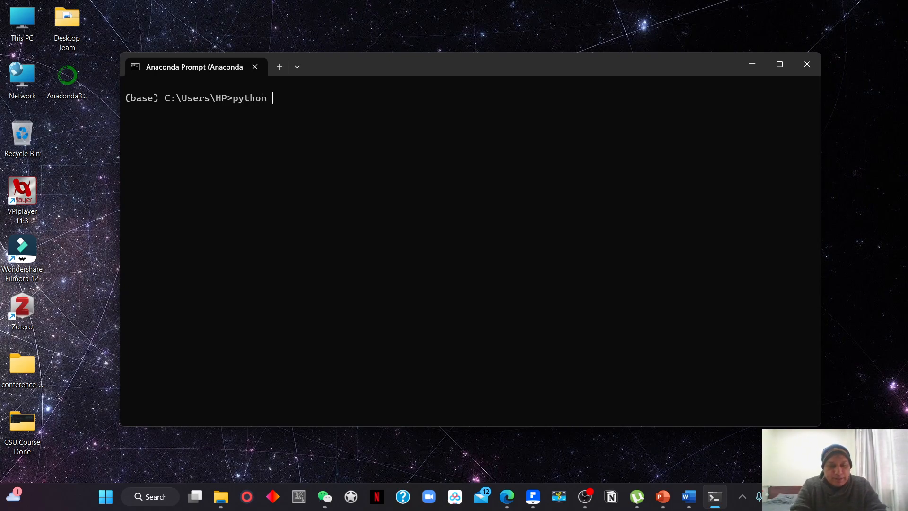
pyautogui.write(' --version')
pyautogui.press('Return')
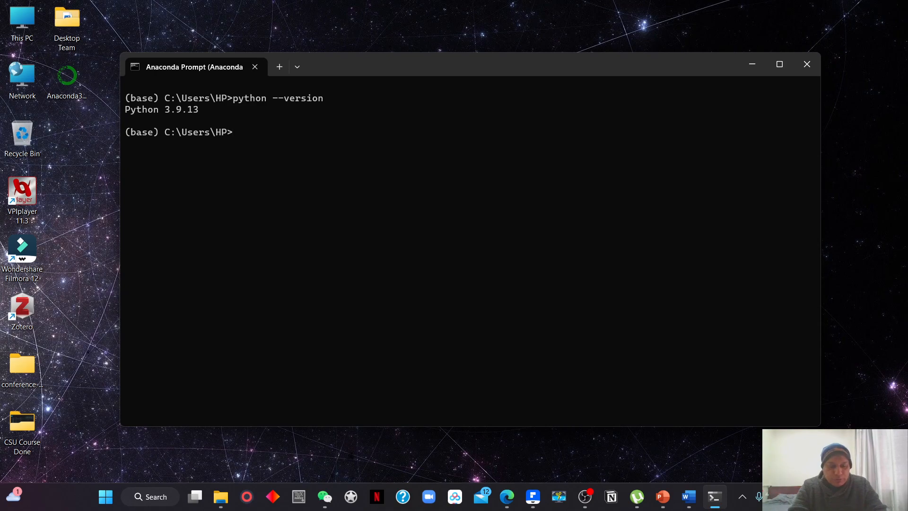
# - Run conda info to list the details of the conda installation
pyautogui.write('conda')
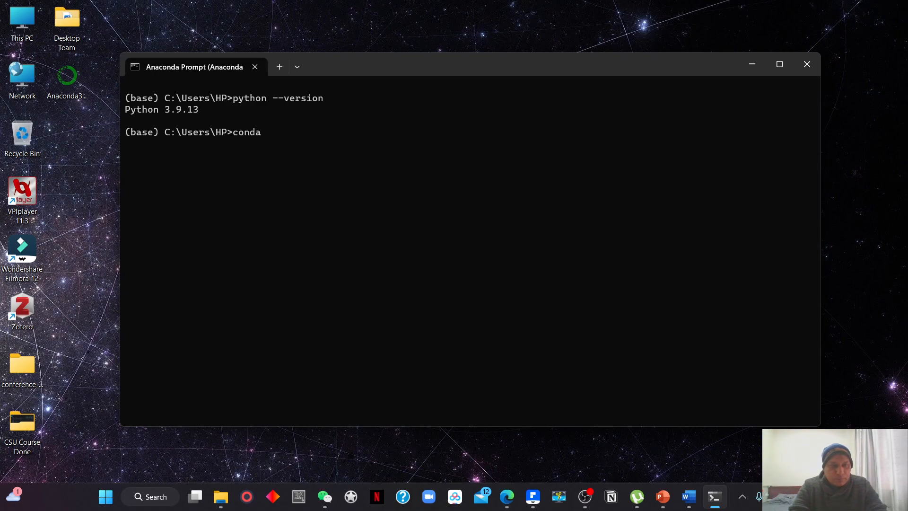
pyautogui.press('BackSpace')
pyautogui.press('BackSpace')
pyautogui.press('BackSpace')
pyautogui.press('BackSpace')
pyautogui.press('BackSpace')
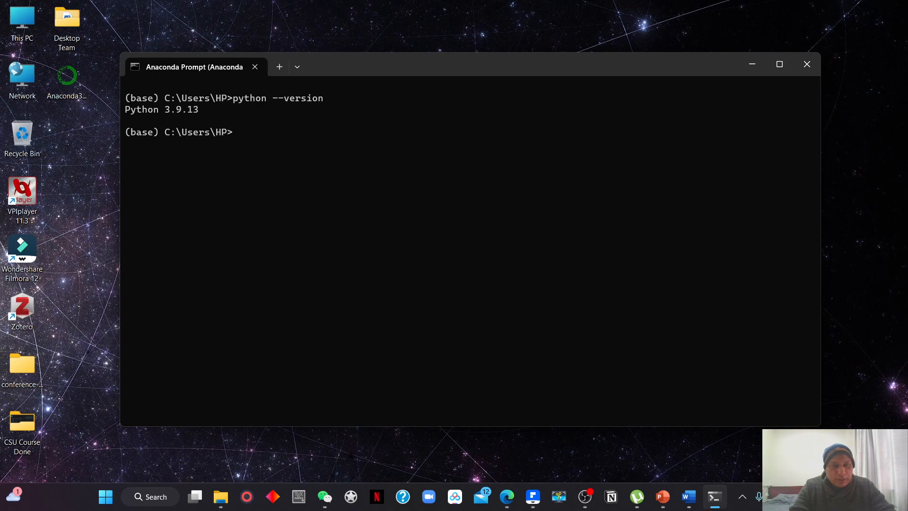
pyautogui.write('conda info')
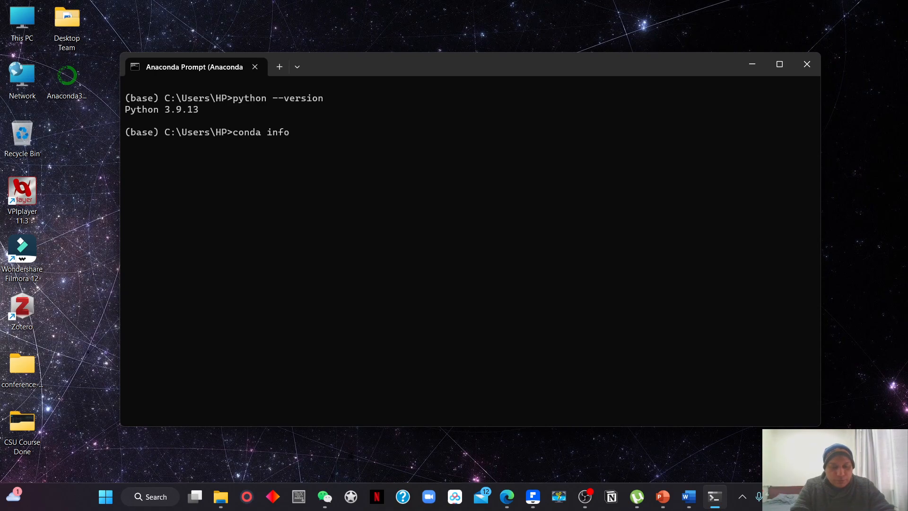
pyautogui.press('Return')
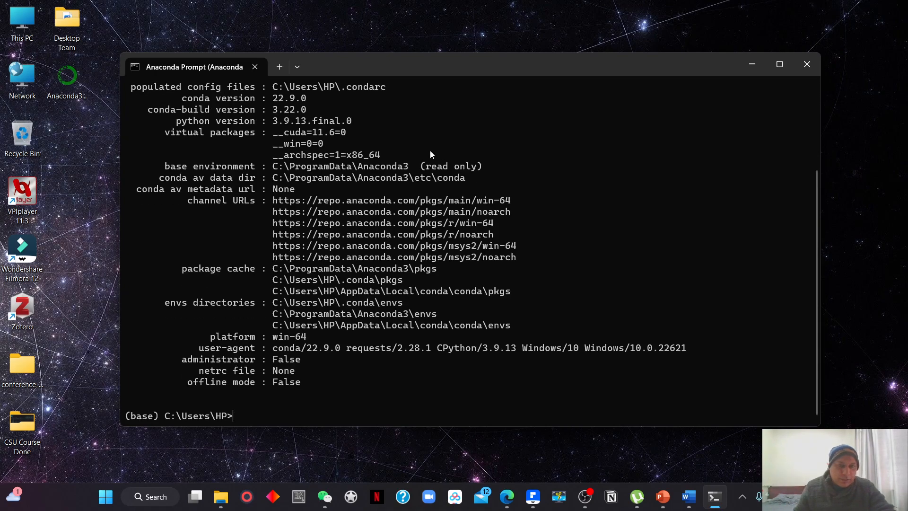
# - Examine the conda info output from the active environment and conda version down to the platform details
pyautogui.scroll(2, 409, 221)
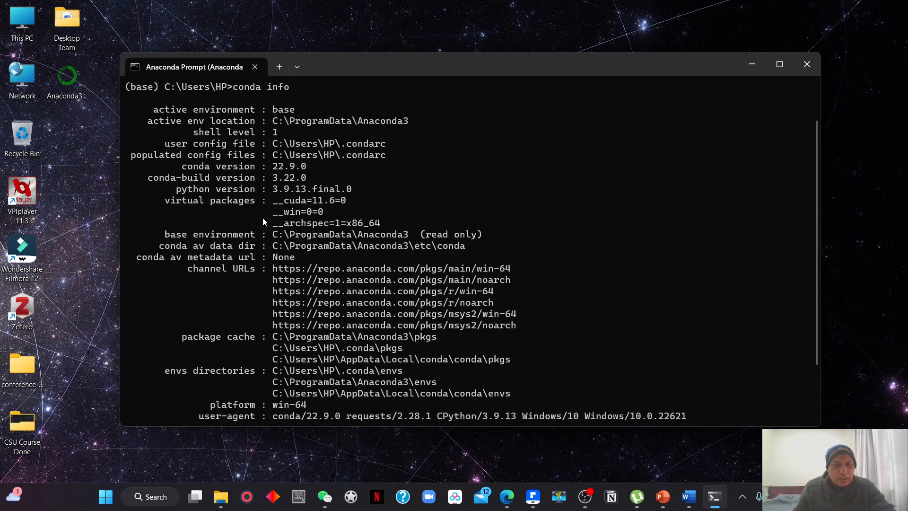
pyautogui.moveTo(179, 167); pyautogui.dragTo(242, 160)
pyautogui.click(292, 170)
pyautogui.scroll(-2, 285, 211)
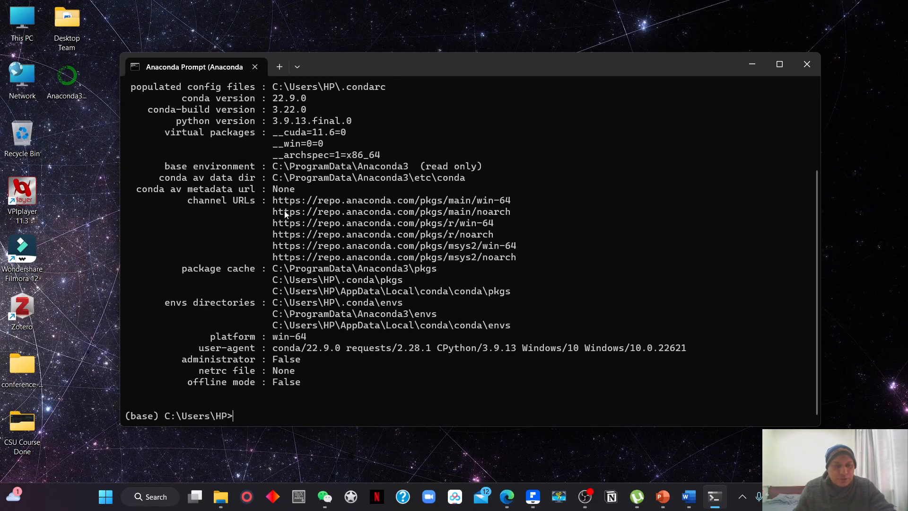
pyautogui.scroll(3, 285, 210)
pyautogui.scroll(-2, 284, 208)
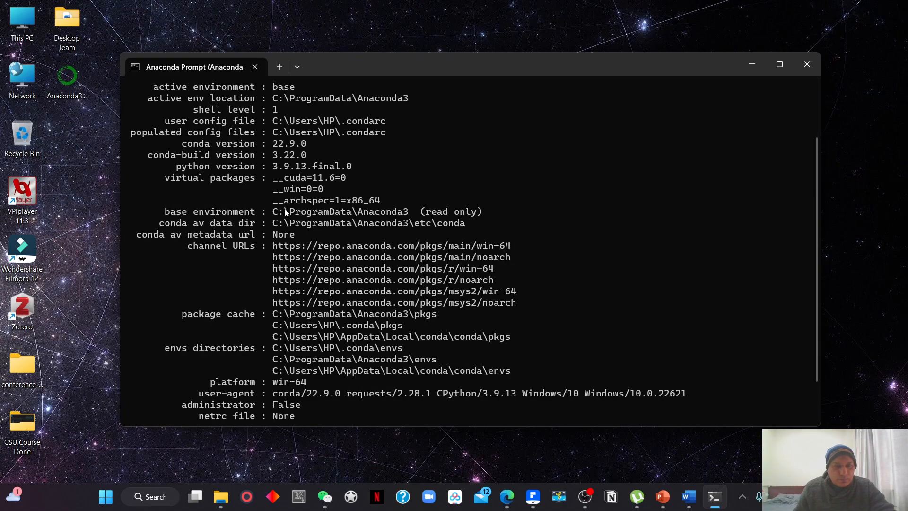
pyautogui.click(585, 496)
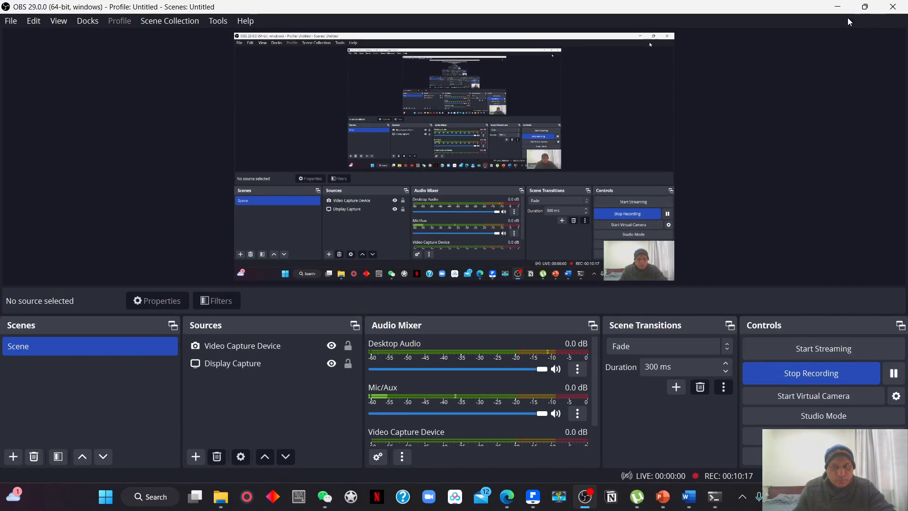
pyautogui.click(837, 6)
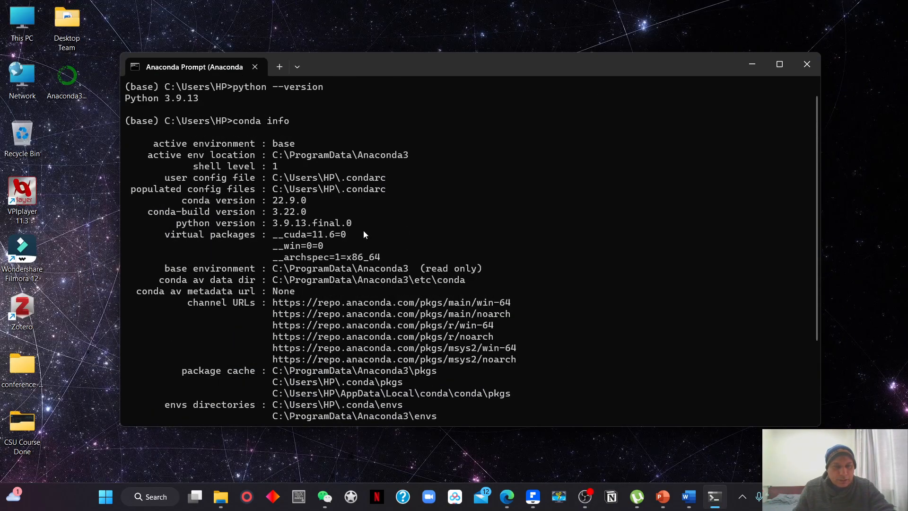
pyautogui.scroll(-3, 363, 232)
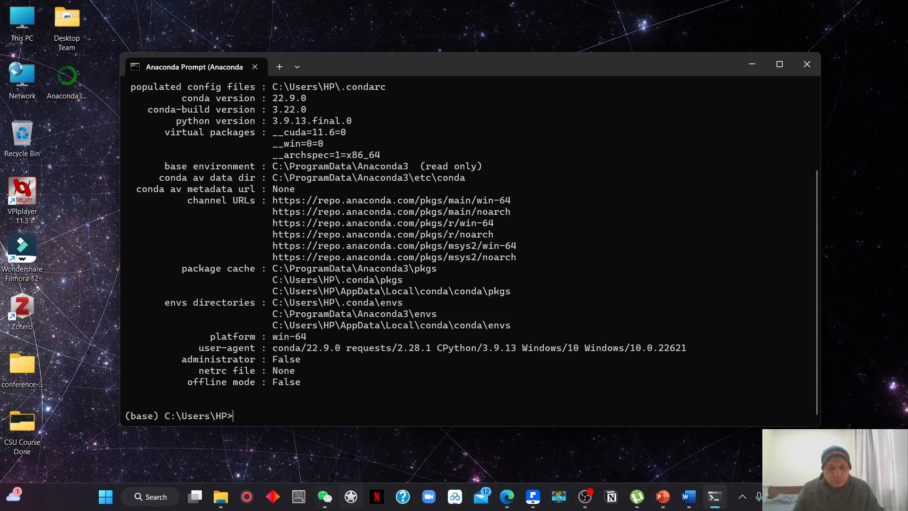
# - Switch to the Edge window with the YouTube video on installing Anaconda Python, Jupyter Notebook and Spyder on Windows 11
pyautogui.moveTo(507, 496)
pyautogui.click(422, 434)
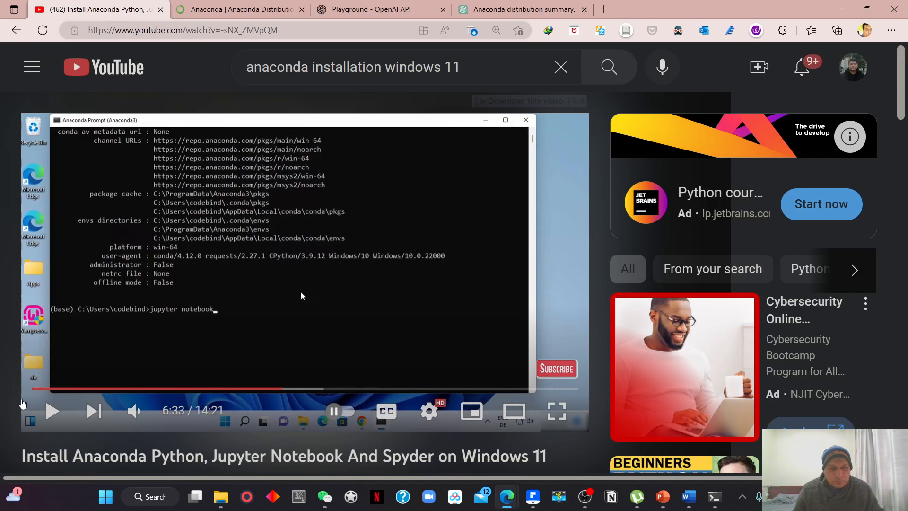
# - Play the video's jupyter notebook command part briefly, pause it, and switch back to the Anaconda Prompt window
pyautogui.click(47, 414)
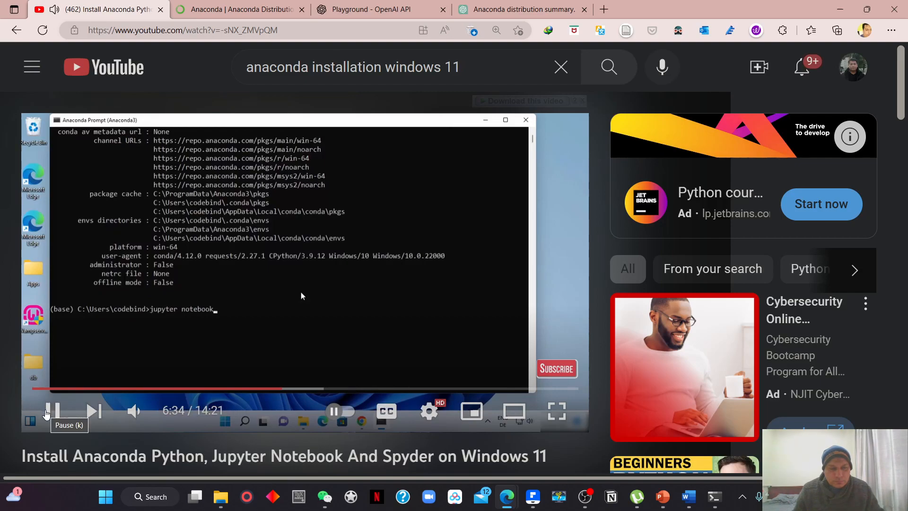
pyautogui.click(46, 414)
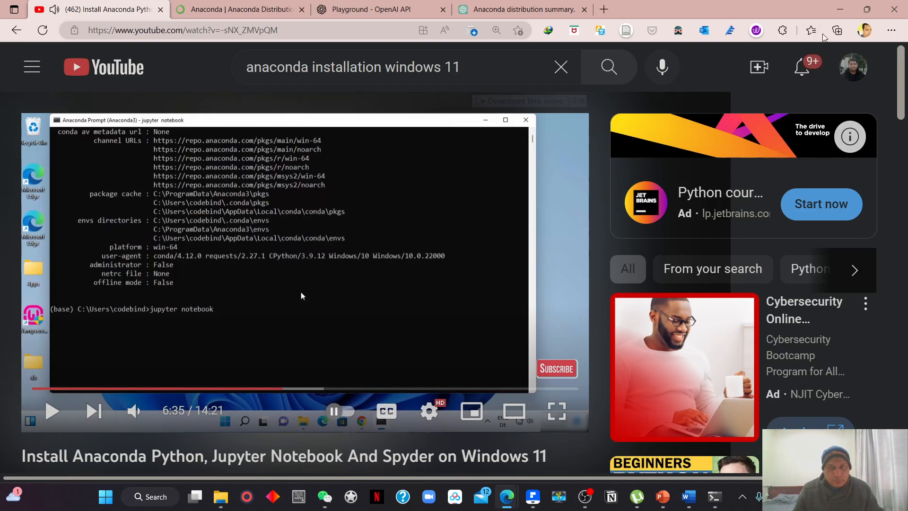
pyautogui.click(839, 9)
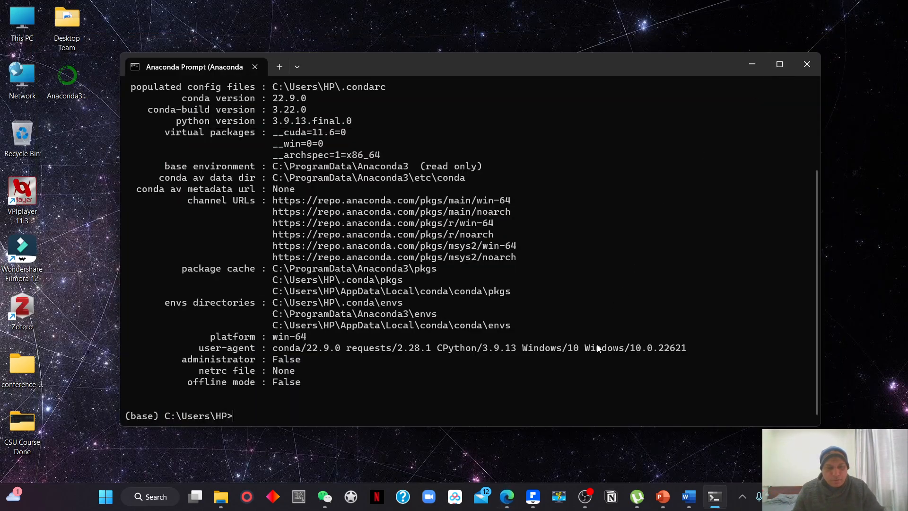
pyautogui.moveTo(585, 497)
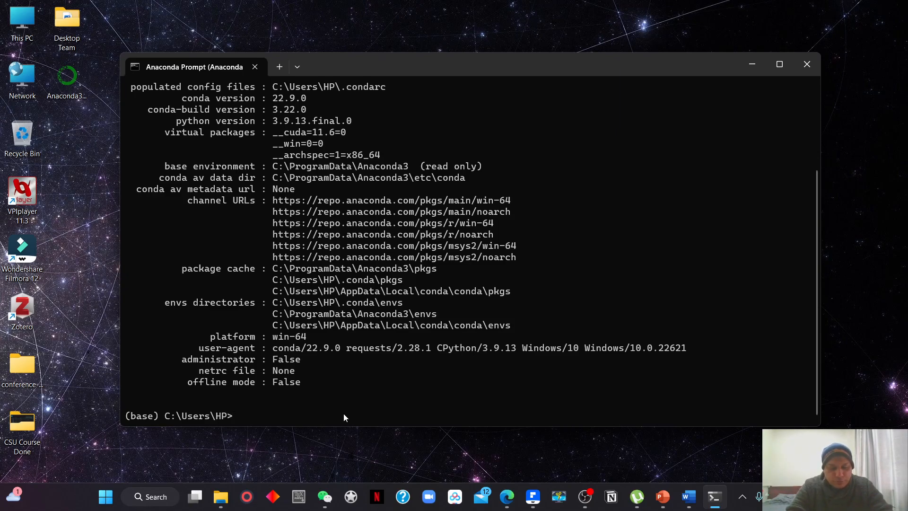
pyautogui.write('jup')
pyautogui.press('BackSpace')
pyautogui.press('BackSpace')
pyautogui.press('BackSpace')
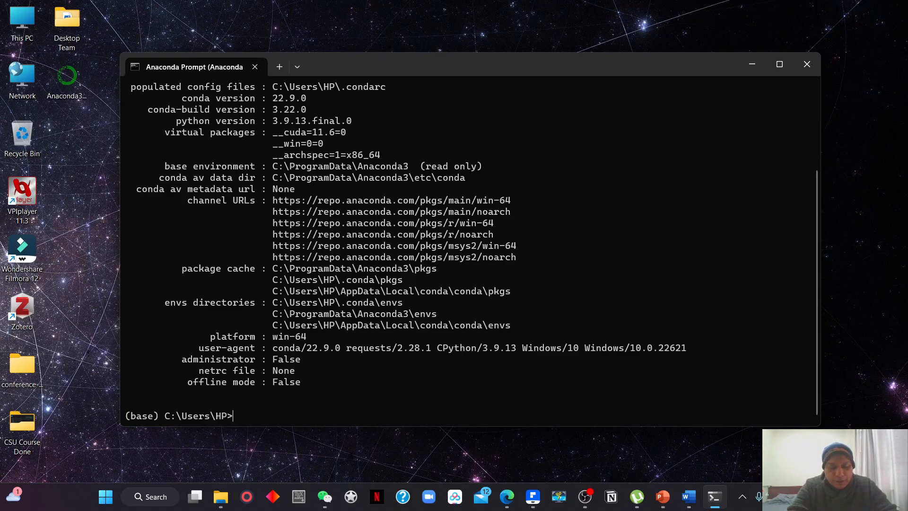
# - Try to start Jupyter Notebook by running jupter notebook in Anaconda Prompt
pyautogui.write('jupter note')
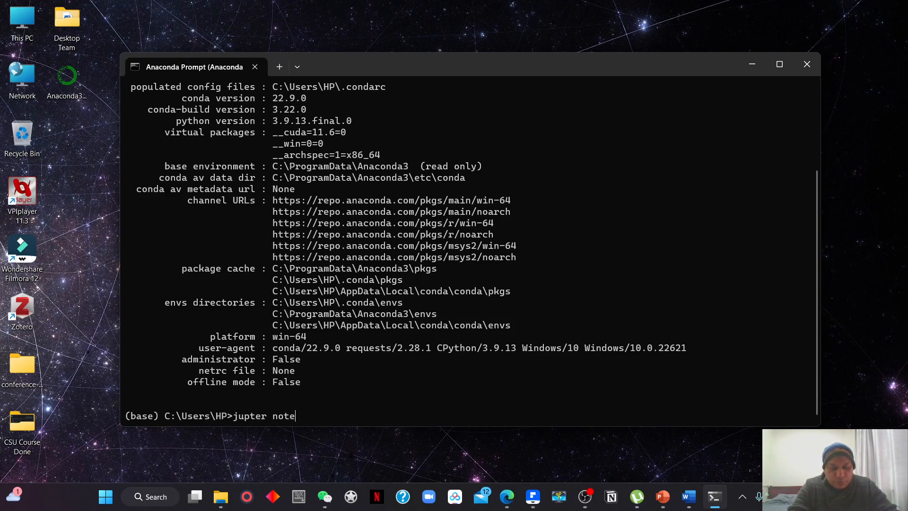
pyautogui.write('book')
pyautogui.press('Return')
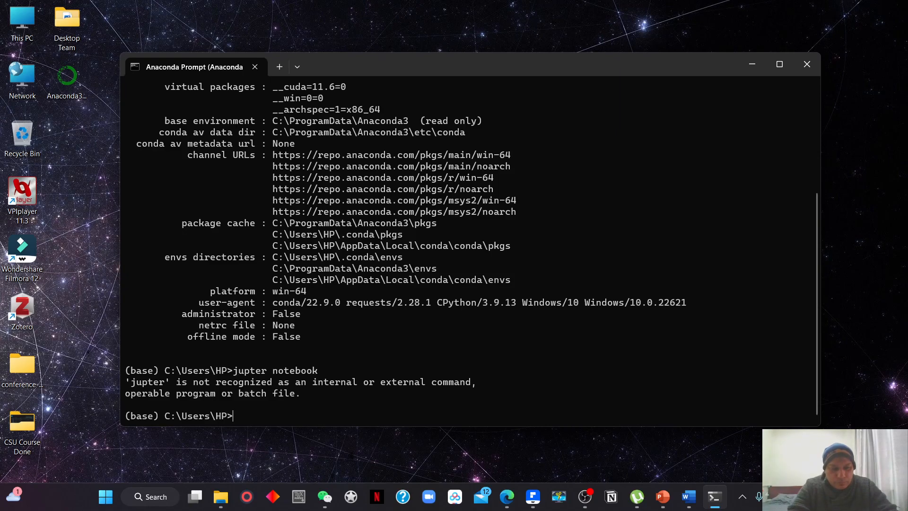
# - Launch Jupyter Notebook in the browser by running jupyter notebook from the base environment
pyautogui.write('y')
pyautogui.press('BackSpace')
pyautogui.write('jupyter notebook')
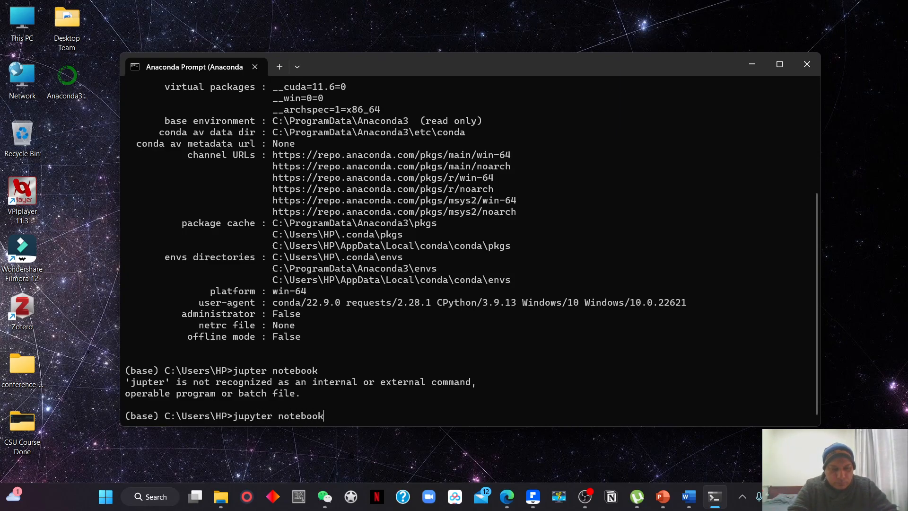
pyautogui.press('Return')
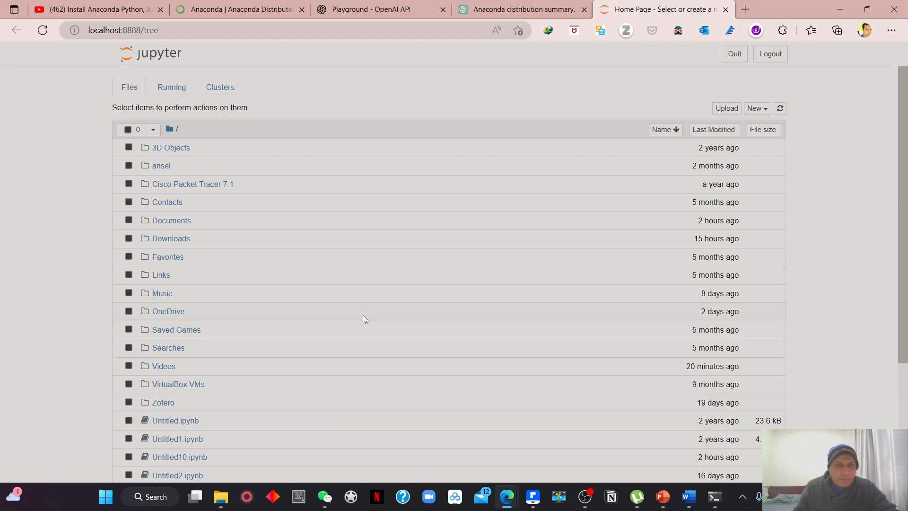
pyautogui.click(585, 497)
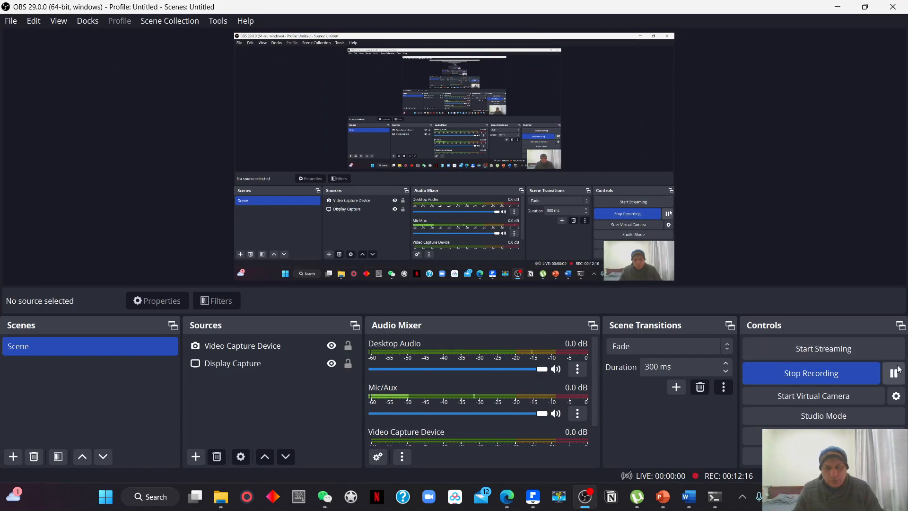
pyautogui.click(837, 12)
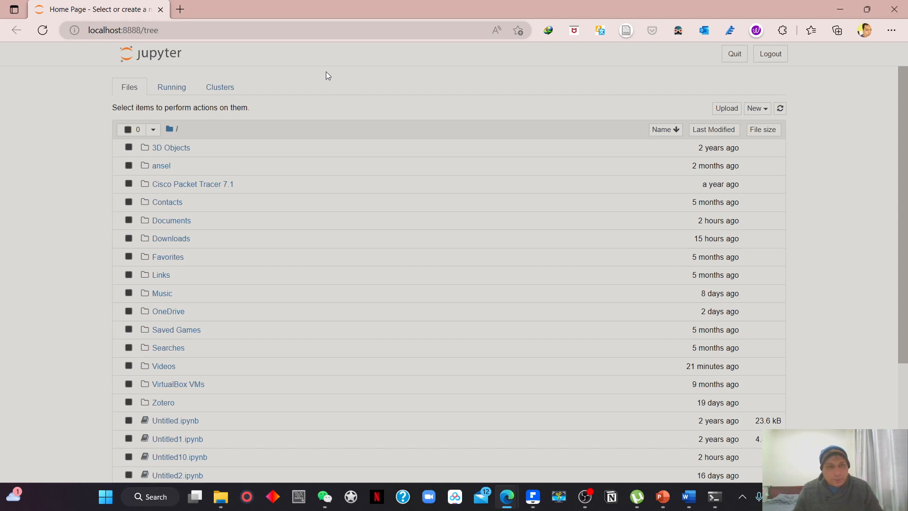
pyautogui.scroll(-3, 326, 76)
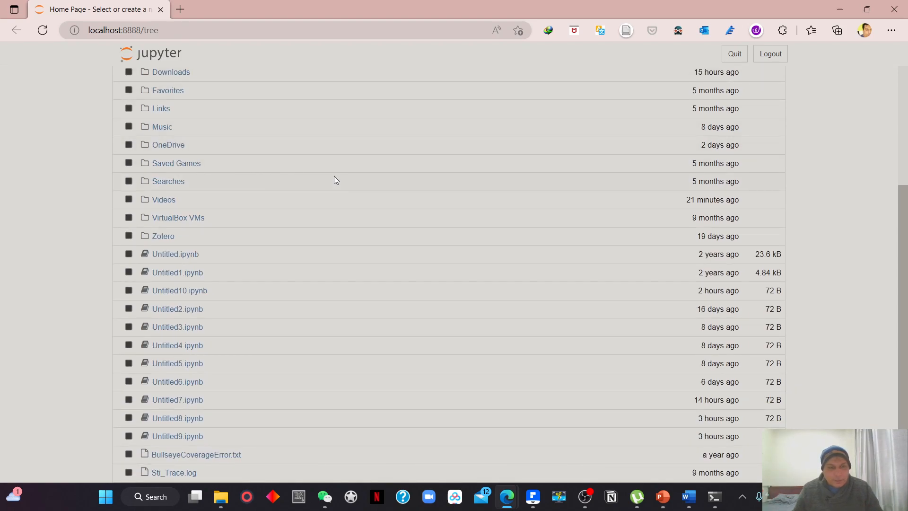
pyautogui.scroll(3, 334, 180)
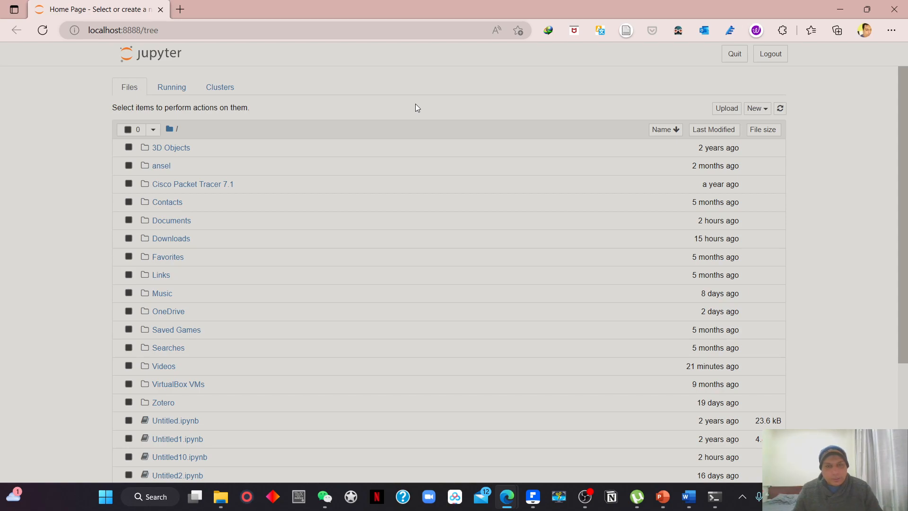
pyautogui.click(585, 497)
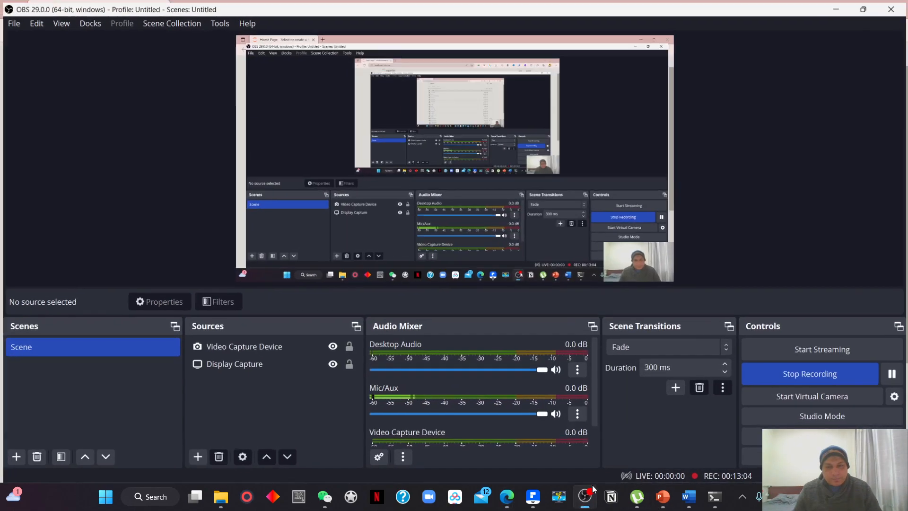